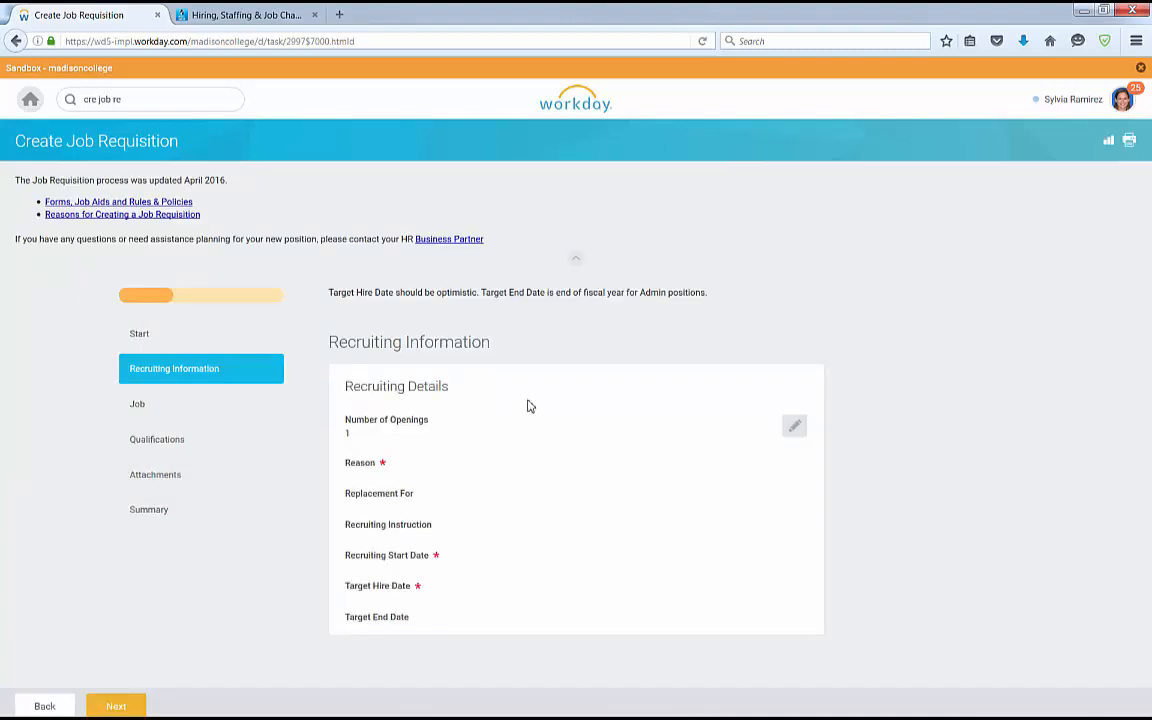
- Edit the recruiting details and set the reason to Create Job Requisition > Create a New Position – Grant-Funded
{"action": "left_click", "coordinate": [795, 426]}
{"action": "left_click", "coordinate": [660, 342]}
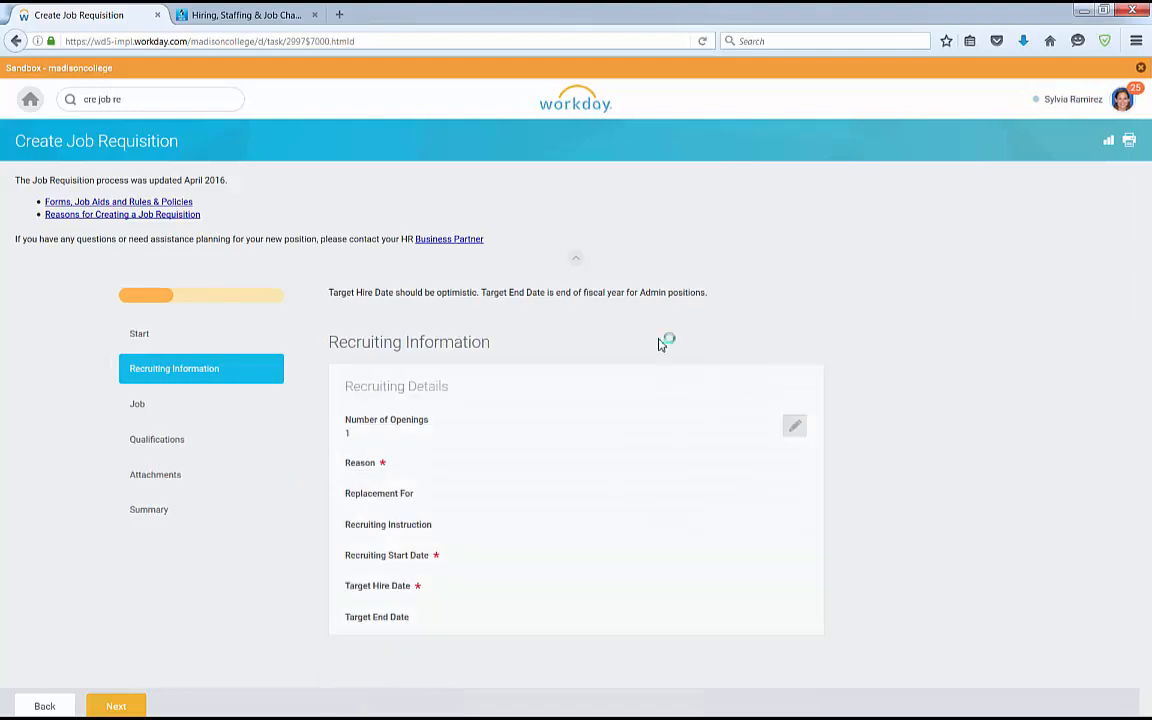
{"action": "left_click", "coordinate": [786, 428]}
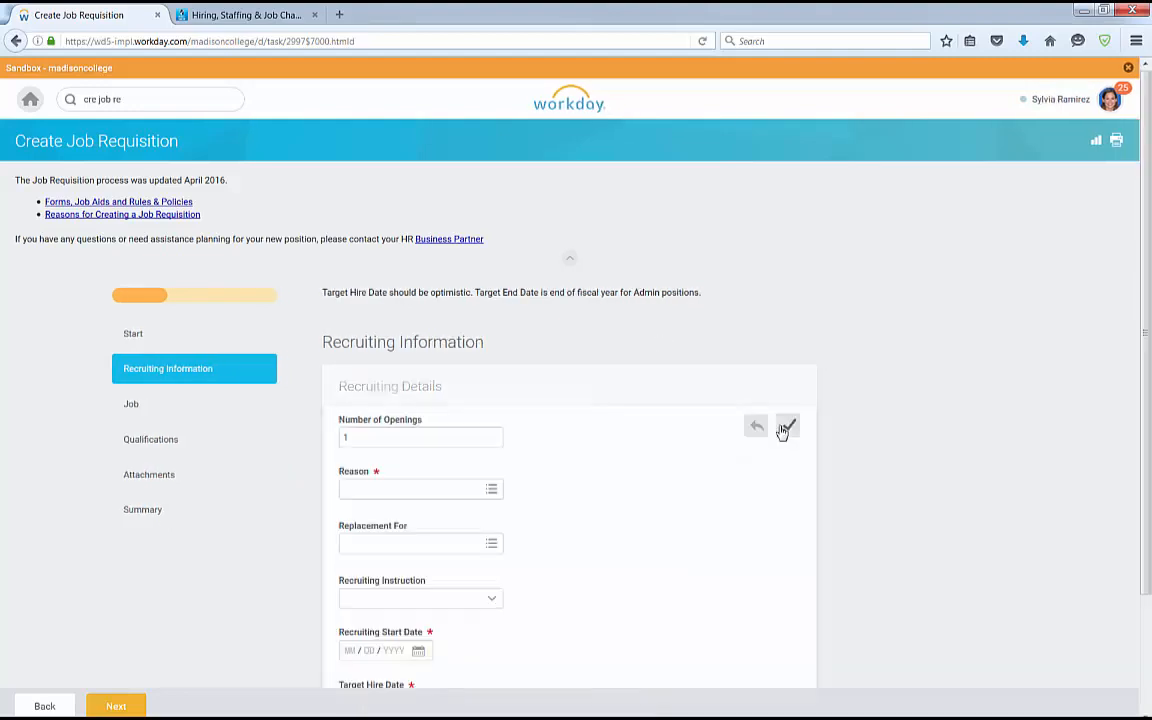
{"action": "scroll", "coordinate": [722, 424], "scroll_direction": "down", "scroll_amount": 3}
{"action": "left_click", "coordinate": [494, 352]}
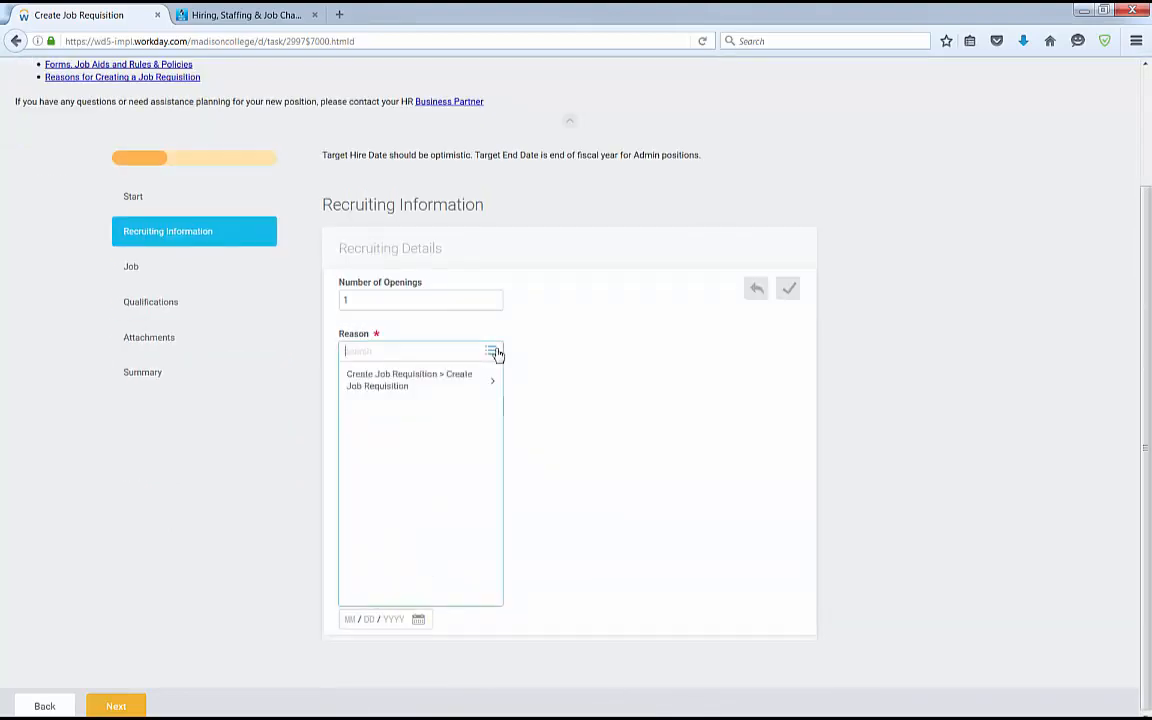
{"action": "left_click", "coordinate": [472, 380]}
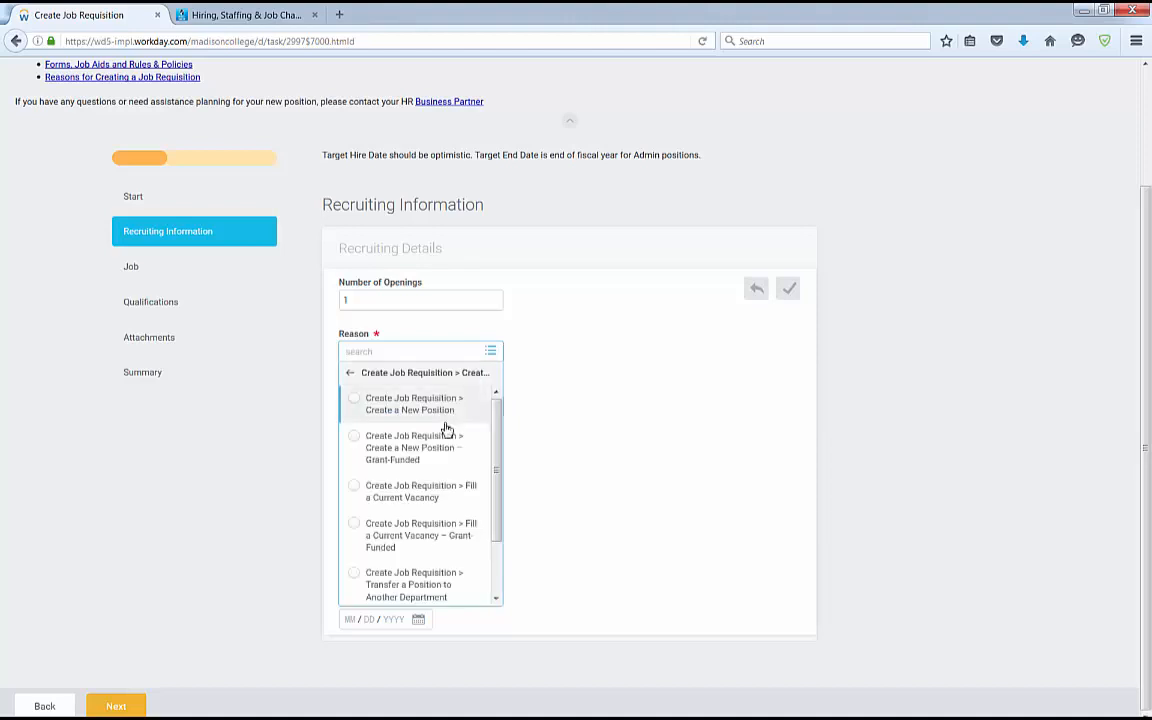
{"action": "left_click", "coordinate": [391, 455]}
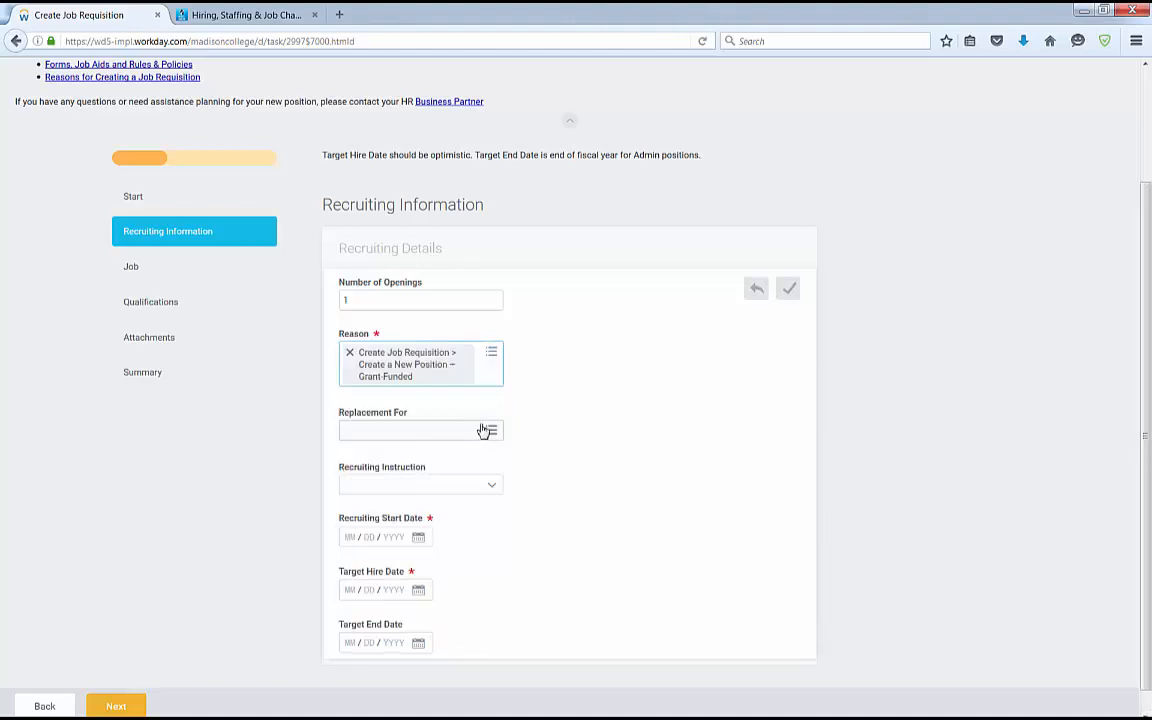
- Enter recruiting start date 07/21/2020, target hire date 08/01/2020 and target end date 06/30/2021, and continue to the Job section
{"action": "left_click", "coordinate": [352, 538]}
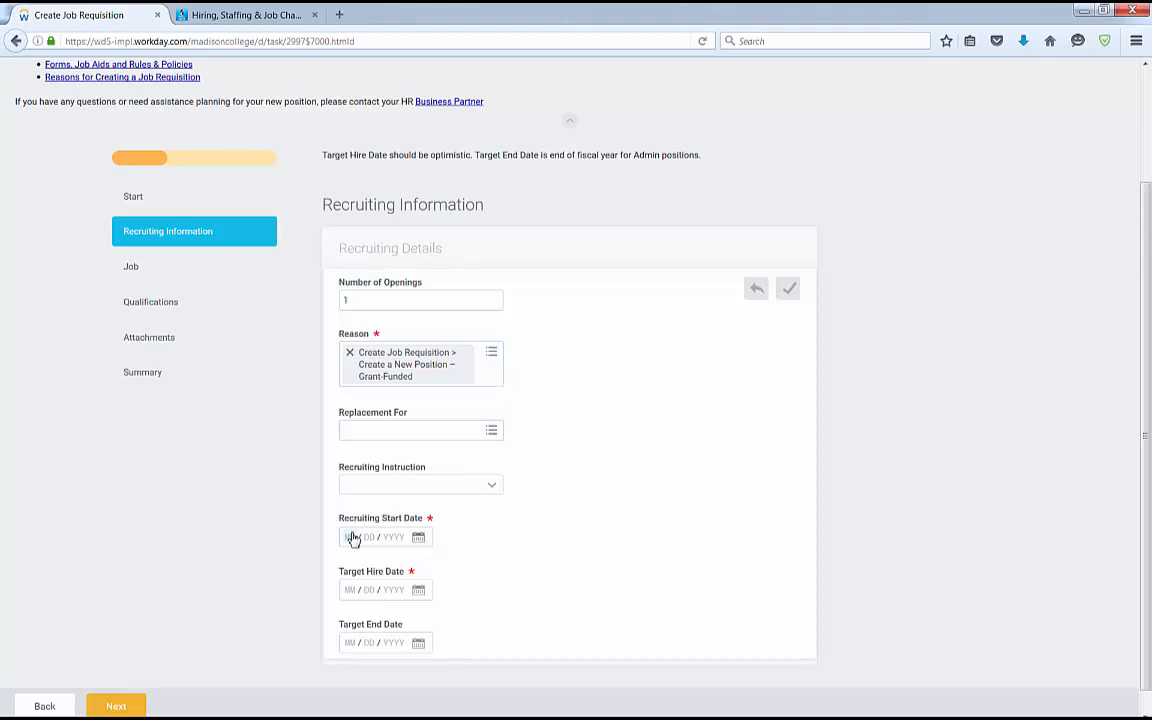
{"action": "type", "text": "01212020"}
{"action": "left_click", "coordinate": [349, 591]}
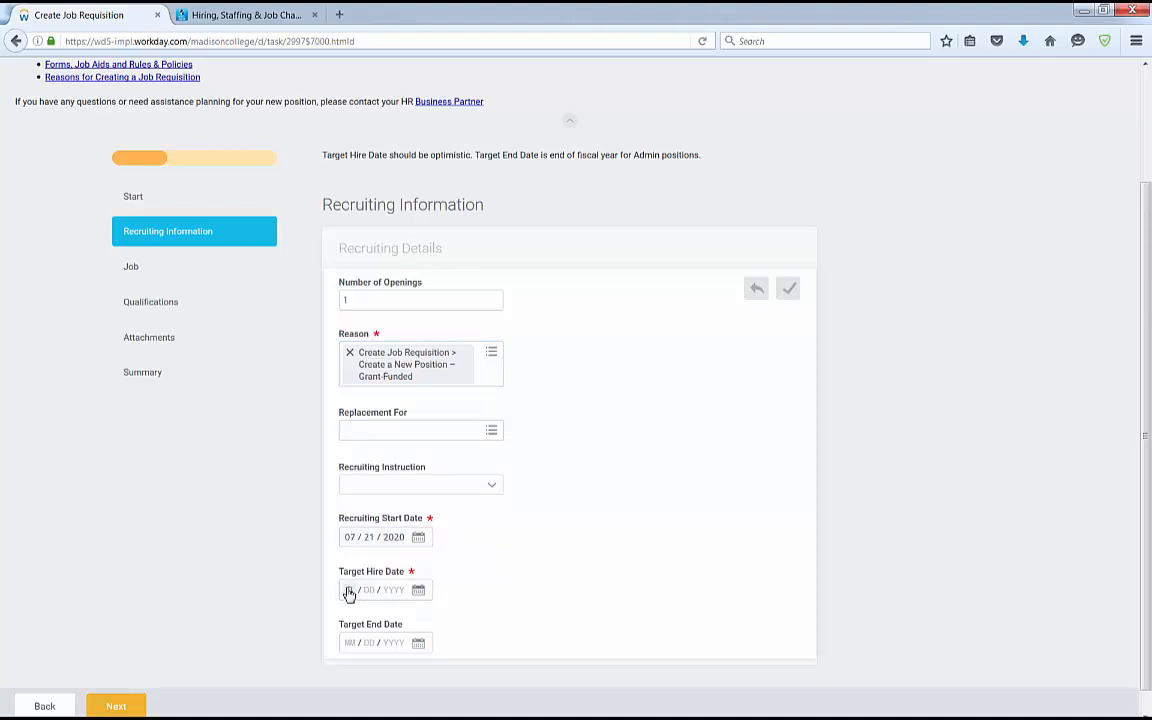
{"action": "type", "text": "08012020"}
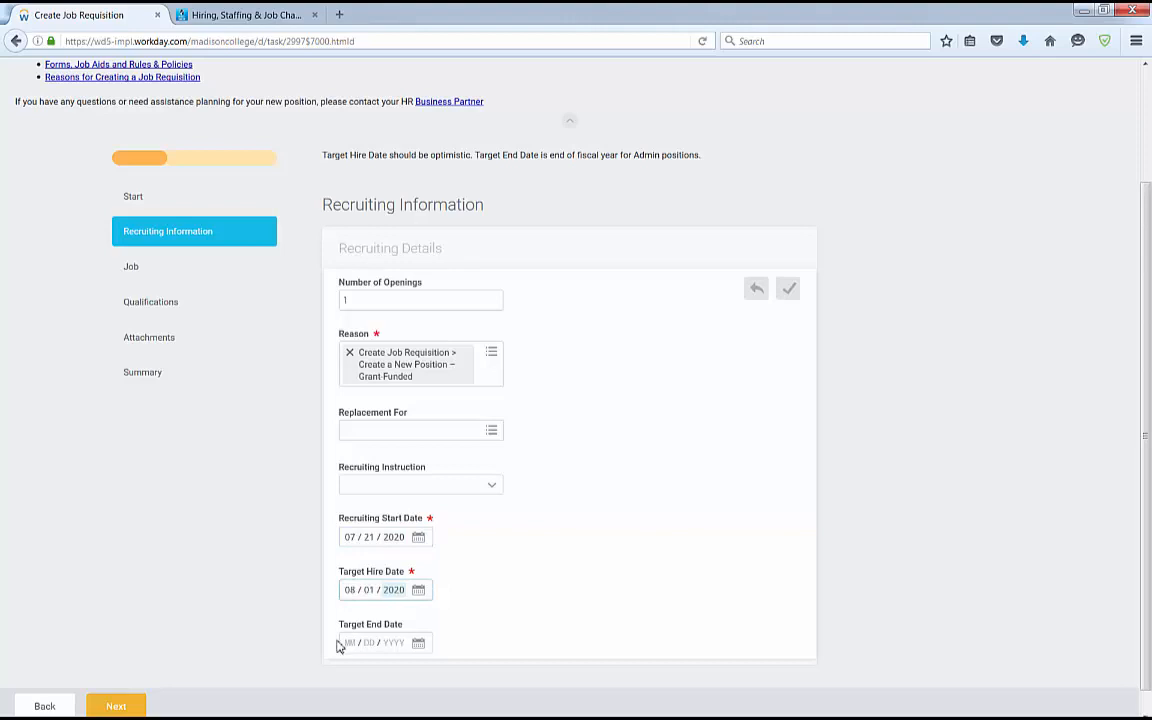
{"action": "left_click", "coordinate": [344, 649]}
{"action": "type", "text": "06 / 0"}
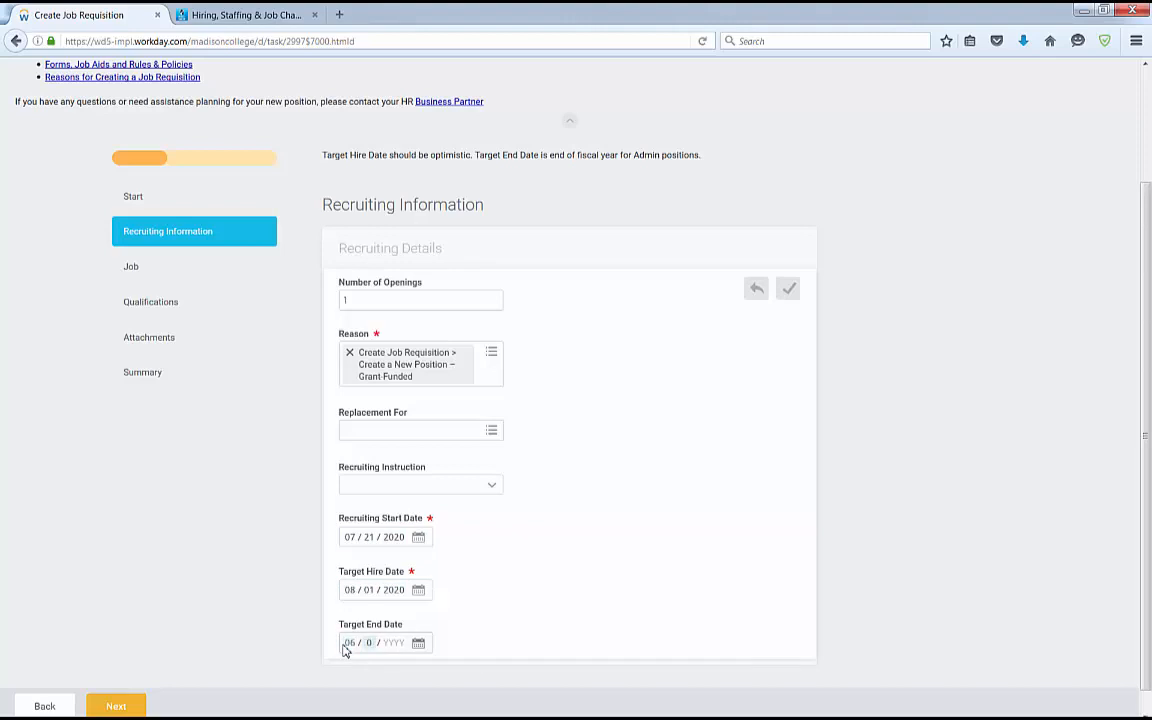
{"action": "type", "text": "3"}
{"action": "left_click", "coordinate": [346, 649]}
{"action": "type", "text": "02021"}
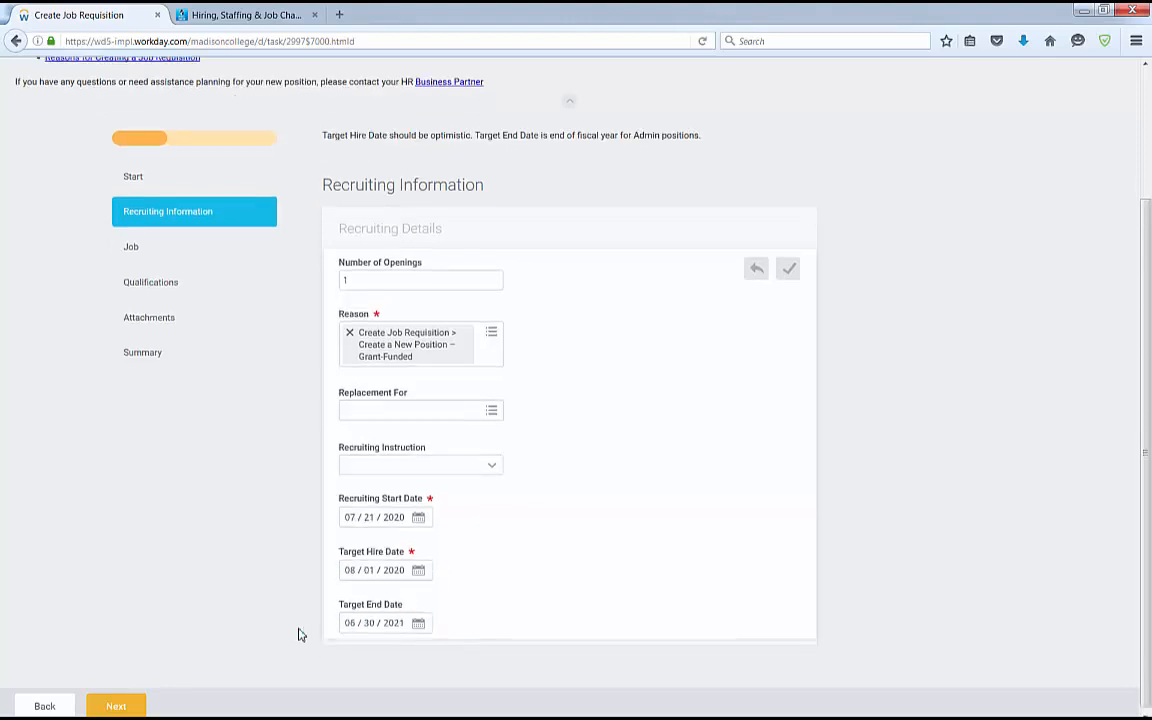
{"action": "left_click", "coordinate": [116, 706]}
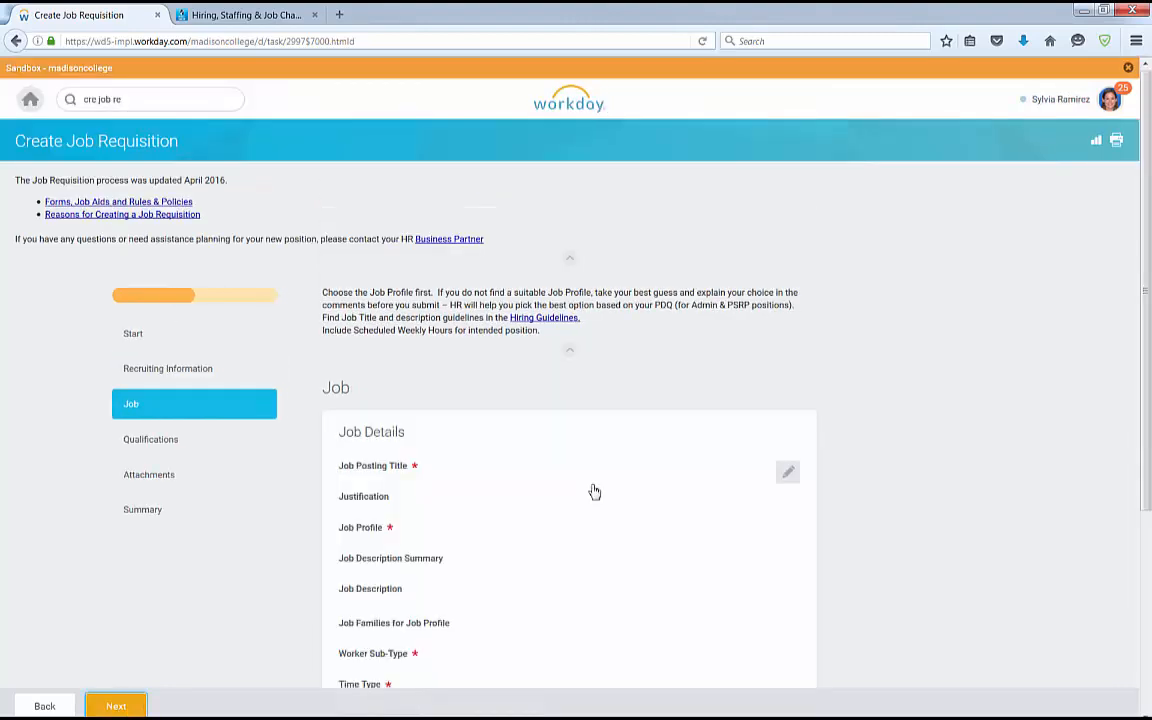
- Enter Coordinator as the job posting title and choose 300470 - Student Support Coordinator as the job profile
{"action": "scroll", "coordinate": [562, 467], "scroll_direction": "down", "scroll_amount": 3}
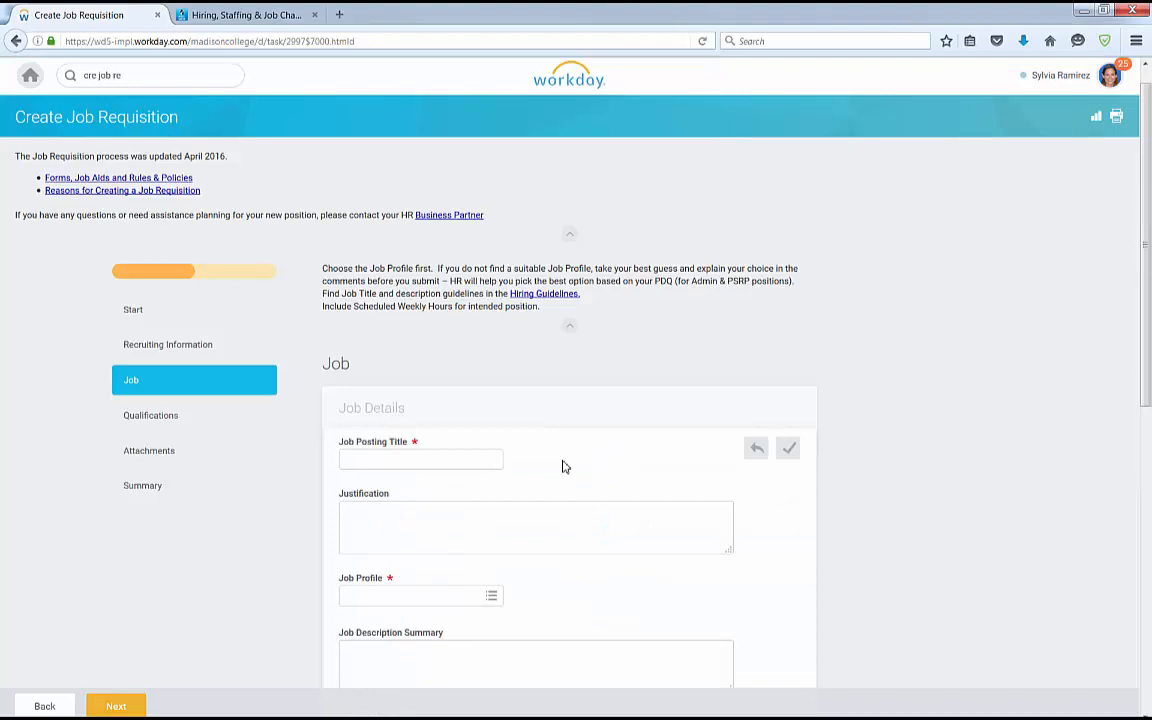
{"action": "left_click", "coordinate": [427, 319]}
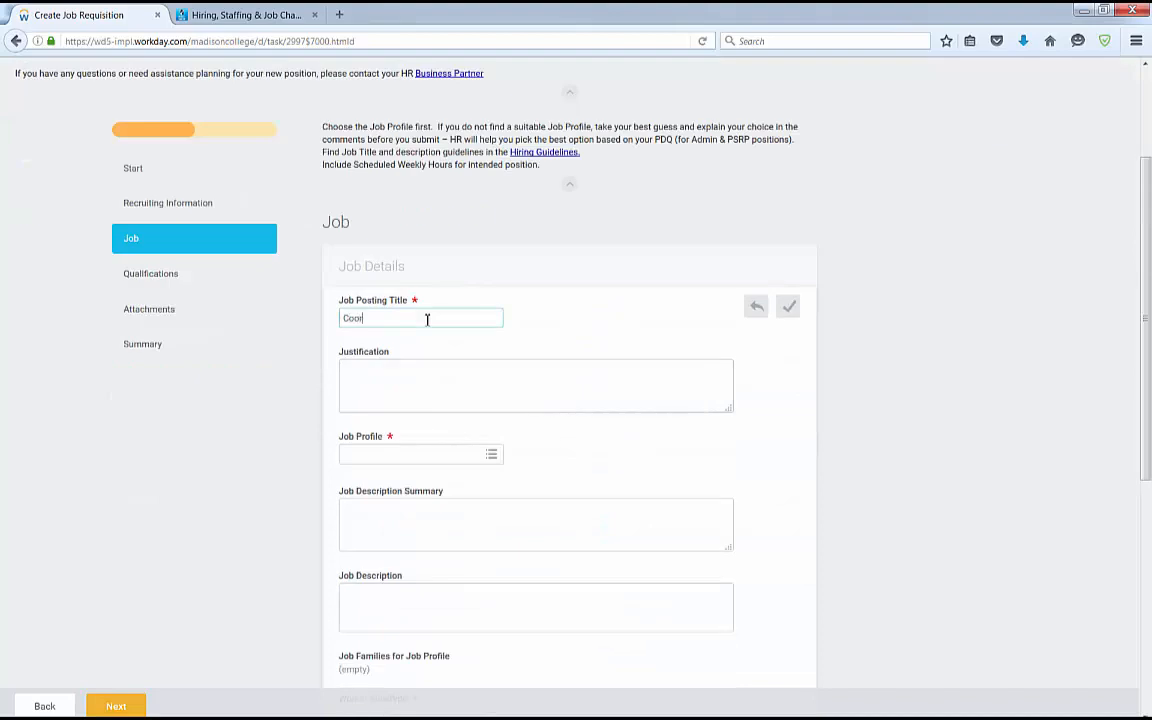
{"action": "type", "text": "Coordinator"}
{"action": "left_click", "coordinate": [455, 457]}
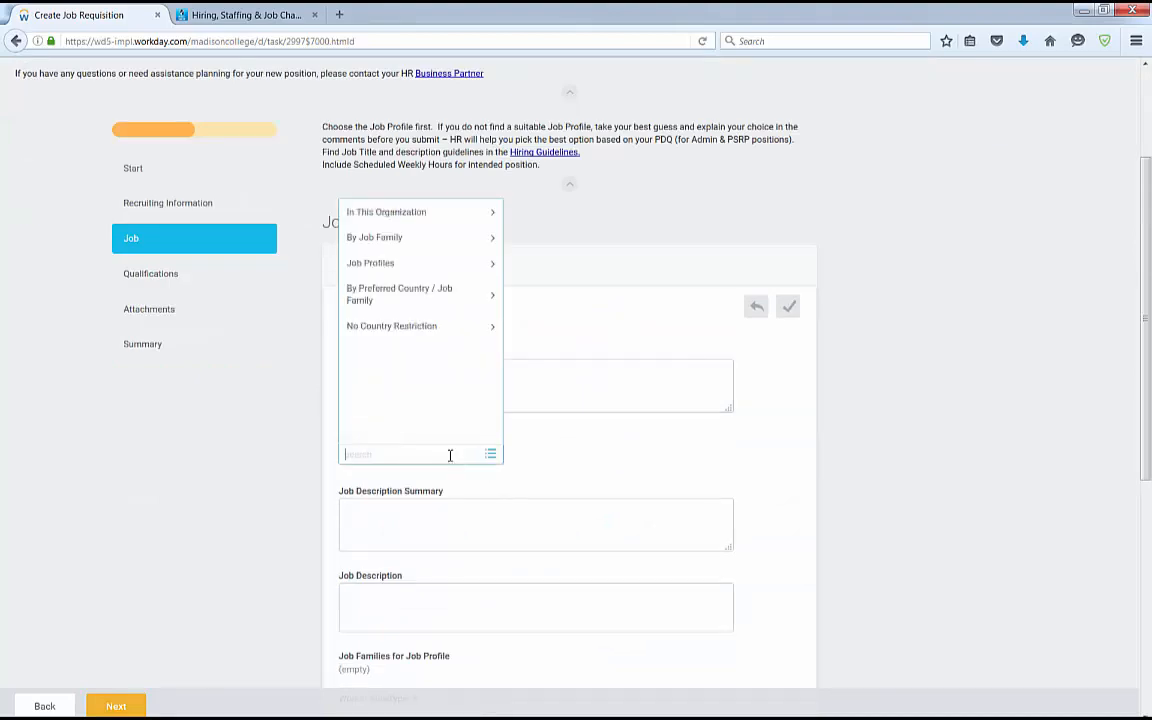
{"action": "type", "text": "student coor"}
{"action": "key", "text": "Return"}
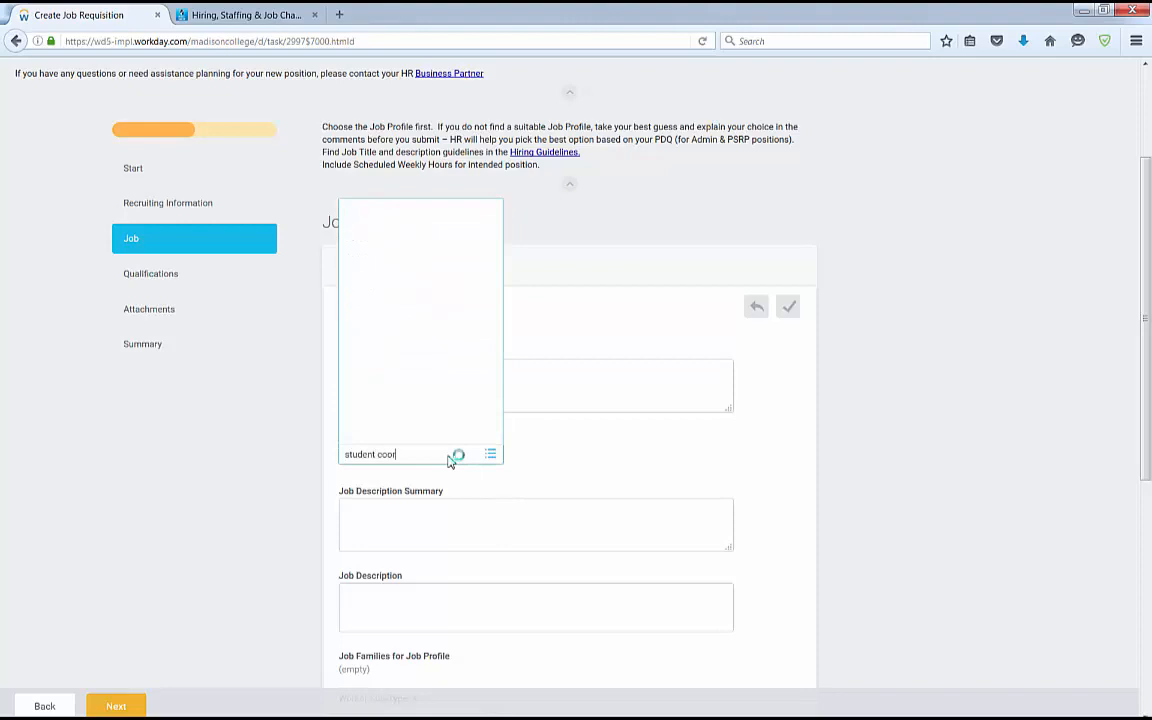
{"action": "left_click", "coordinate": [417, 325]}
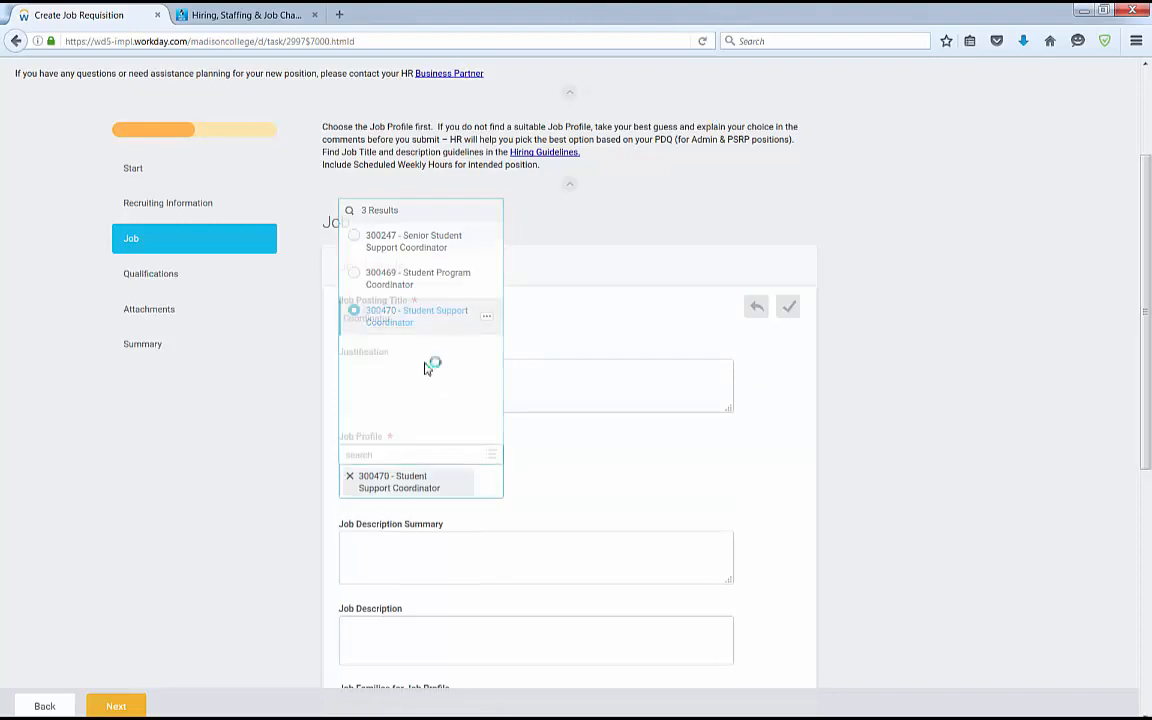
- Set the worker sub-type to Professional & Support - Fixed Term (Fixed Term) and the time type to Part time
{"action": "scroll", "coordinate": [473, 513], "scroll_direction": "down", "scroll_amount": 5}
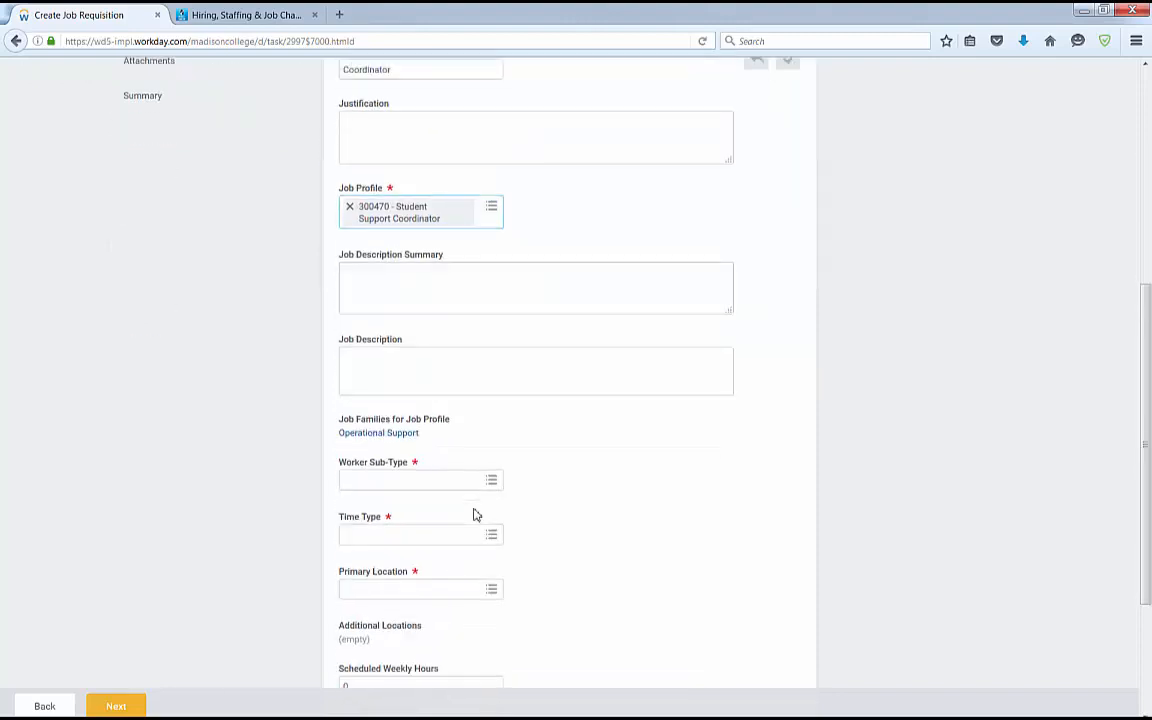
{"action": "left_click", "coordinate": [491, 400]}
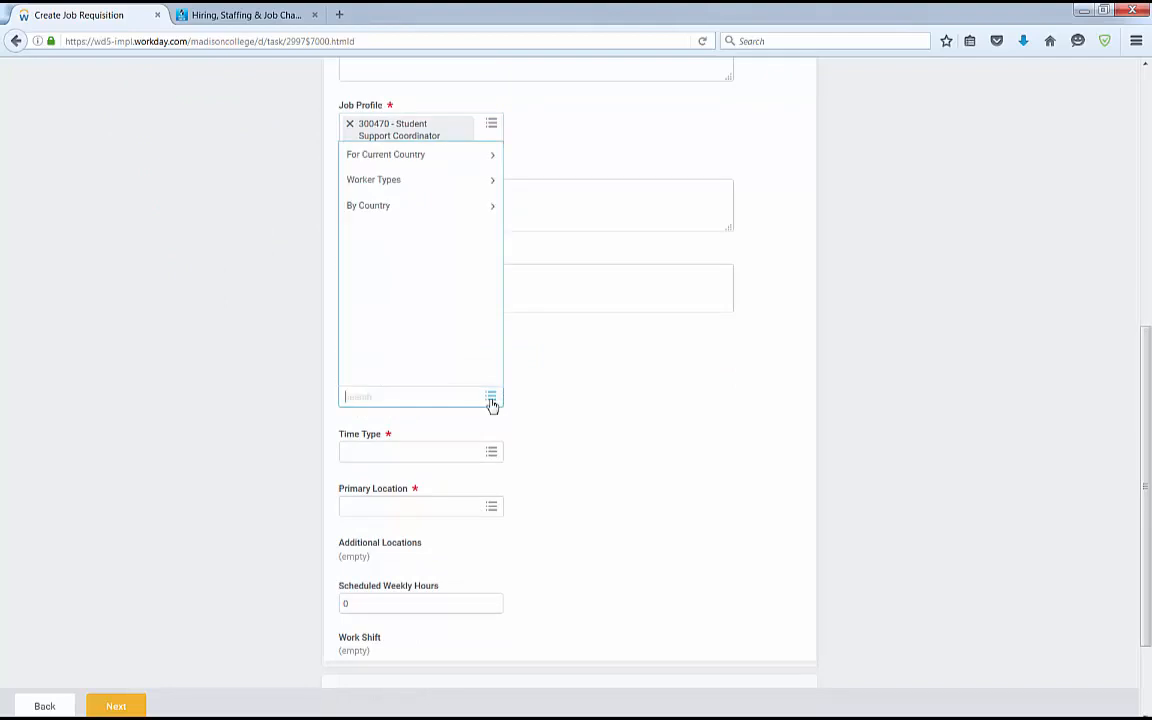
{"action": "left_click", "coordinate": [392, 180]}
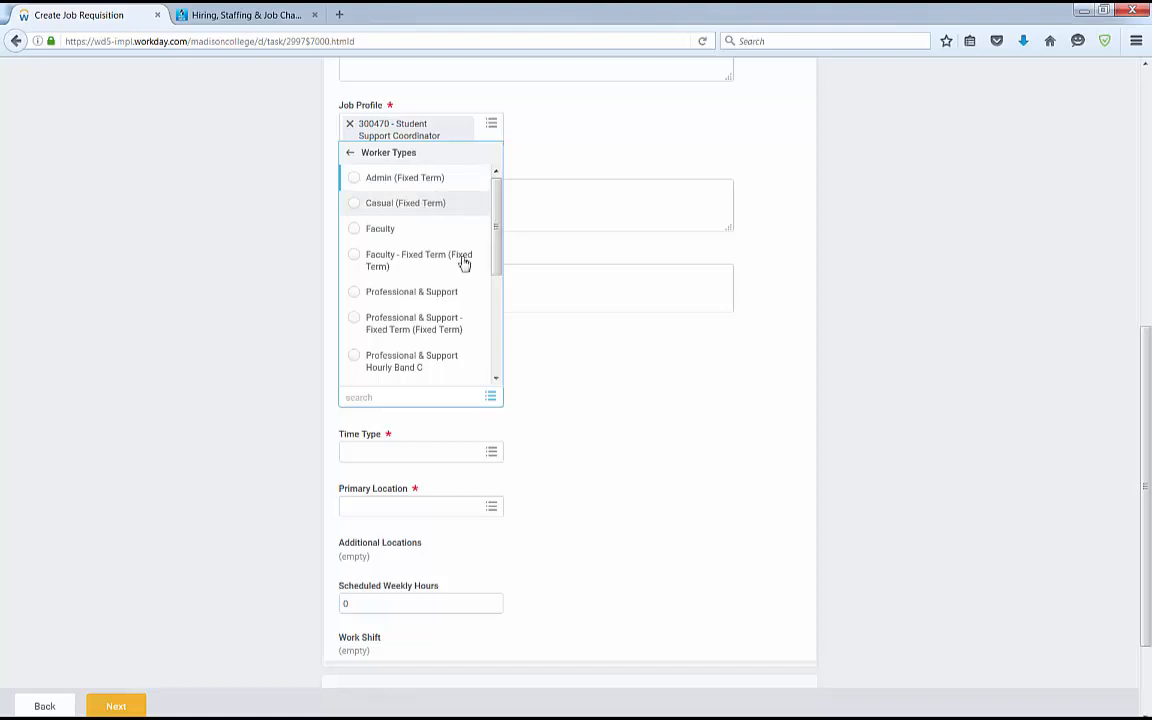
{"action": "left_click", "coordinate": [437, 335]}
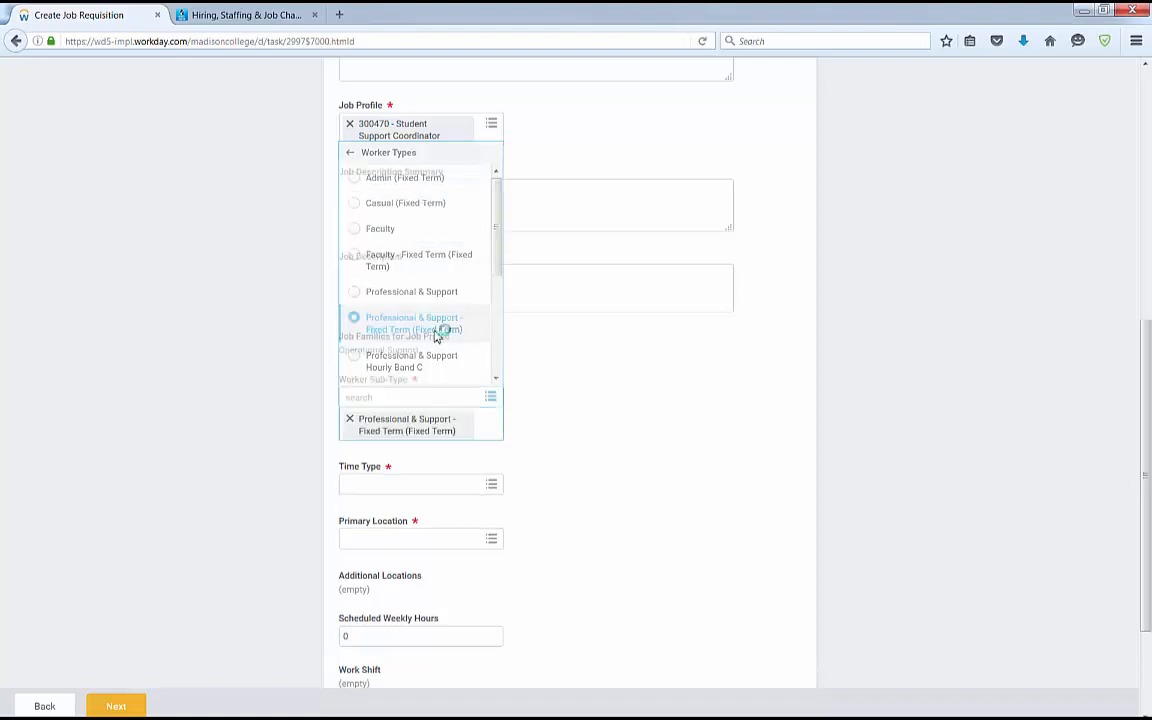
{"action": "left_click", "coordinate": [442, 466]}
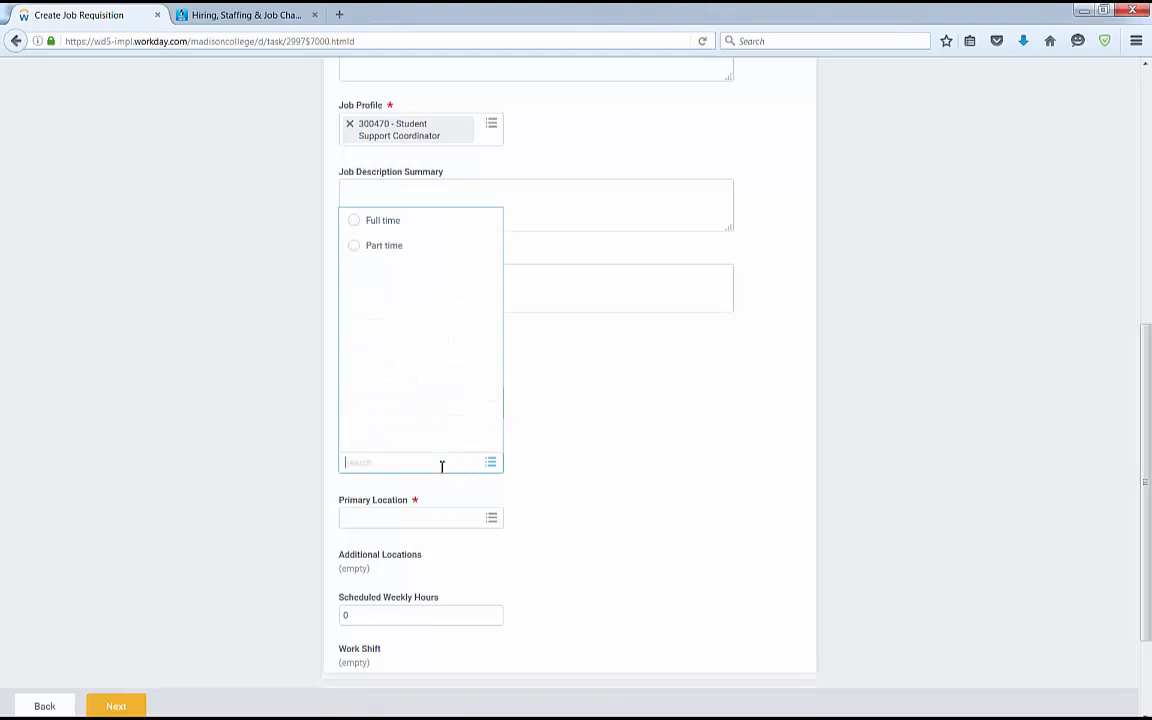
{"action": "left_click", "coordinate": [381, 250]}
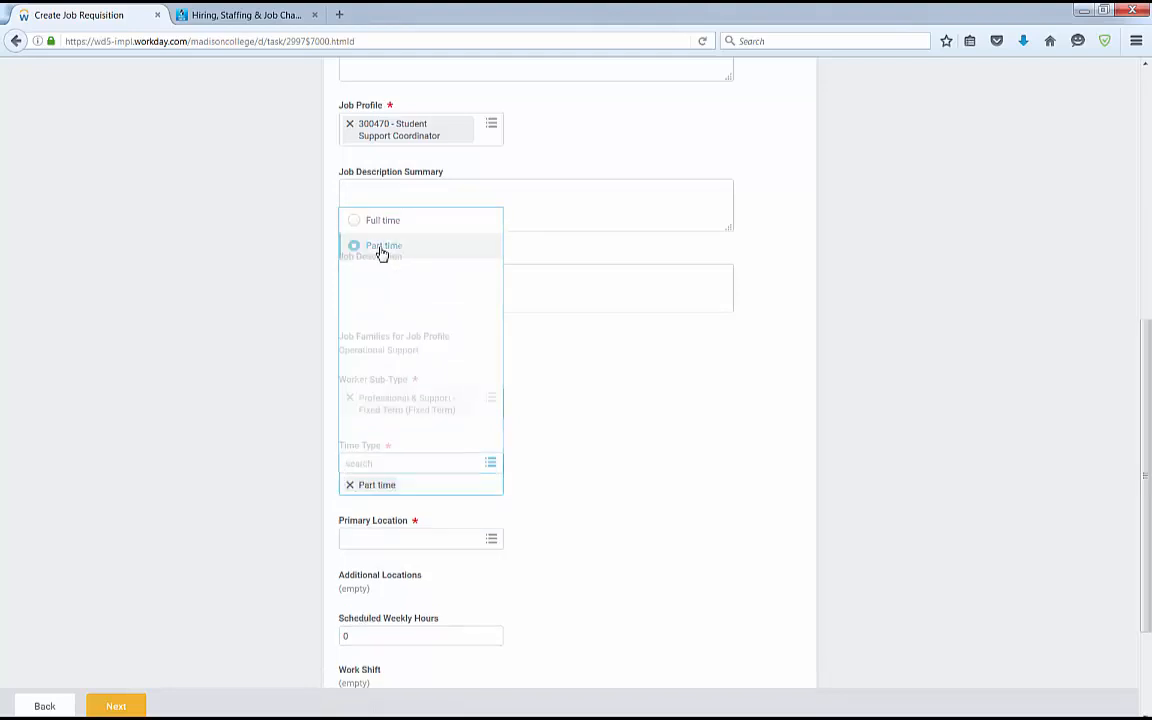
- Set the primary location to Truax Campus with 20 scheduled weekly hours, and advance past Qualifications to Attachments
{"action": "left_click", "coordinate": [449, 519]}
{"action": "type", "text": "truax"}
{"action": "key", "text": "Return"}
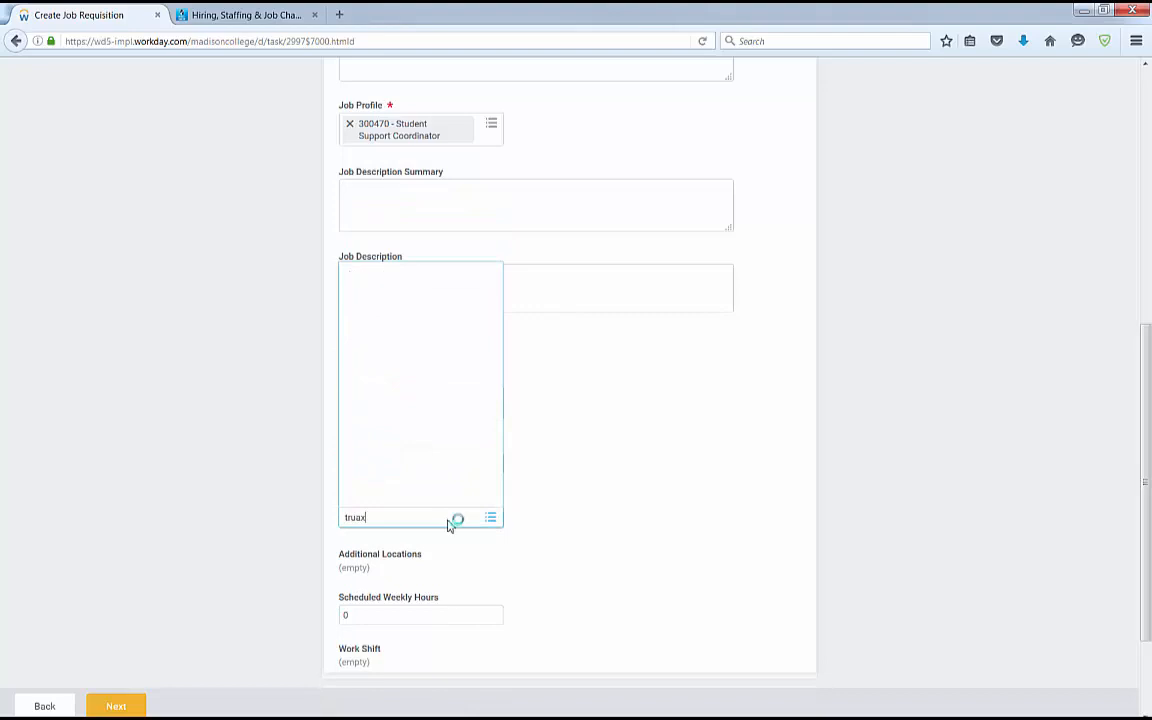
{"action": "left_click", "coordinate": [443, 306]}
{"action": "scroll", "coordinate": [434, 470], "scroll_direction": "down", "scroll_amount": 3}
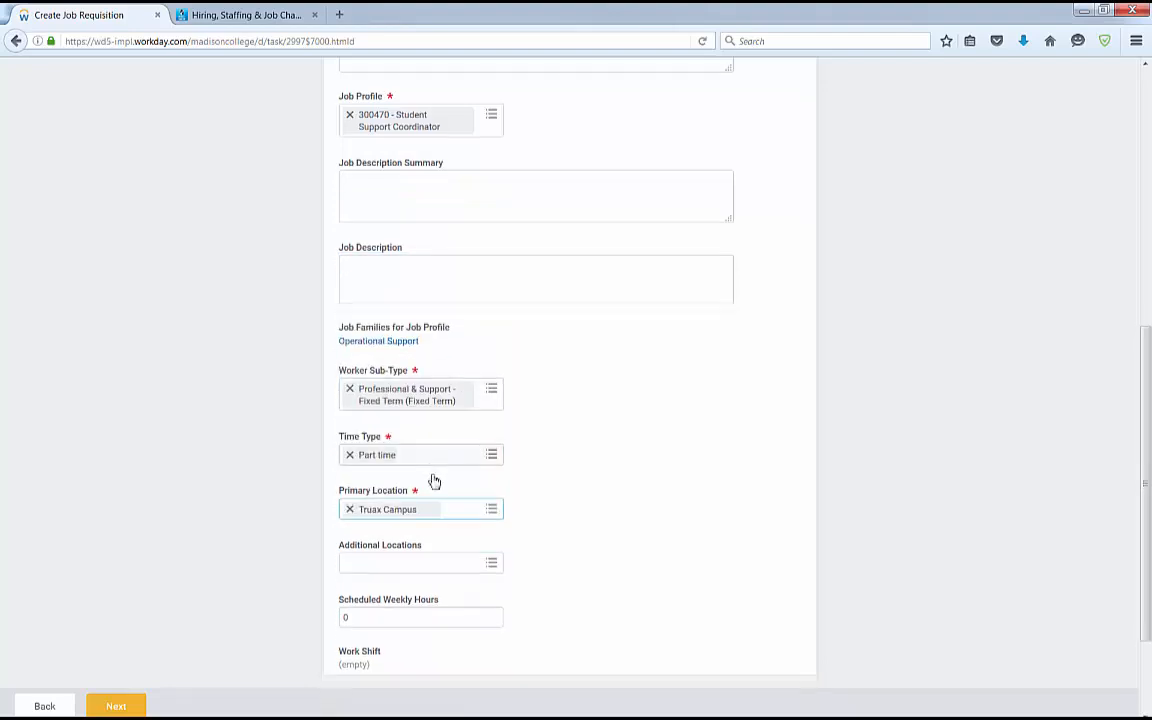
{"action": "left_click", "coordinate": [383, 480]}
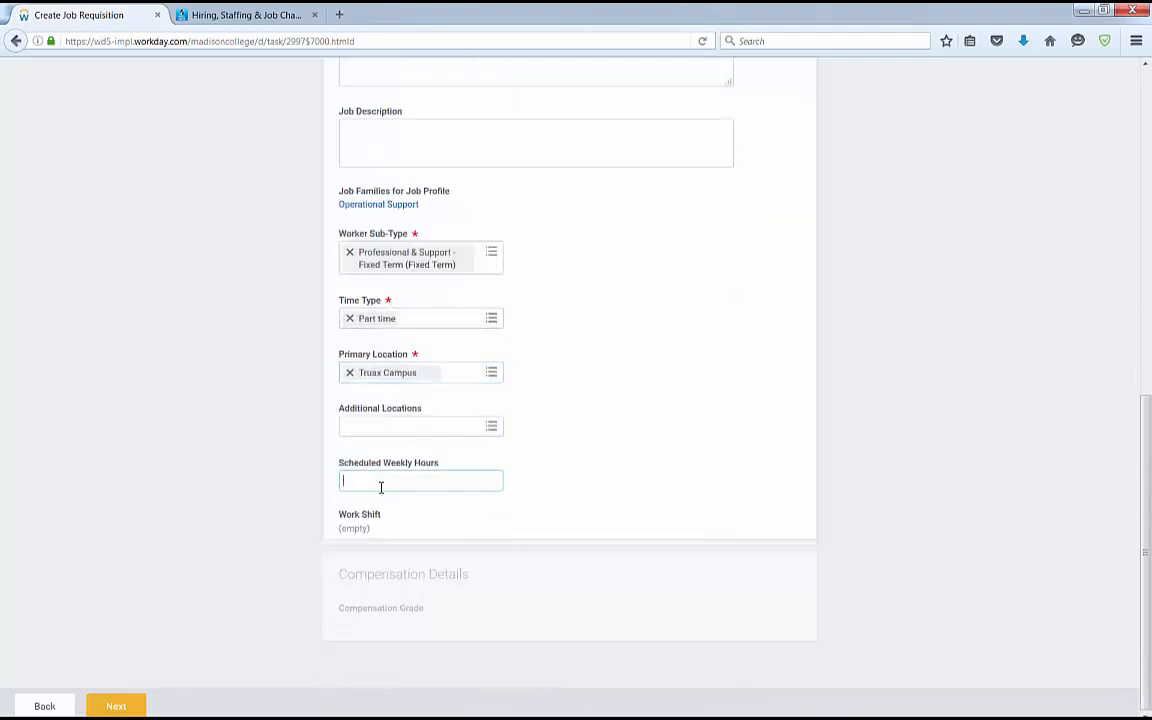
{"action": "type", "text": "20"}
{"action": "left_click", "coordinate": [122, 705]}
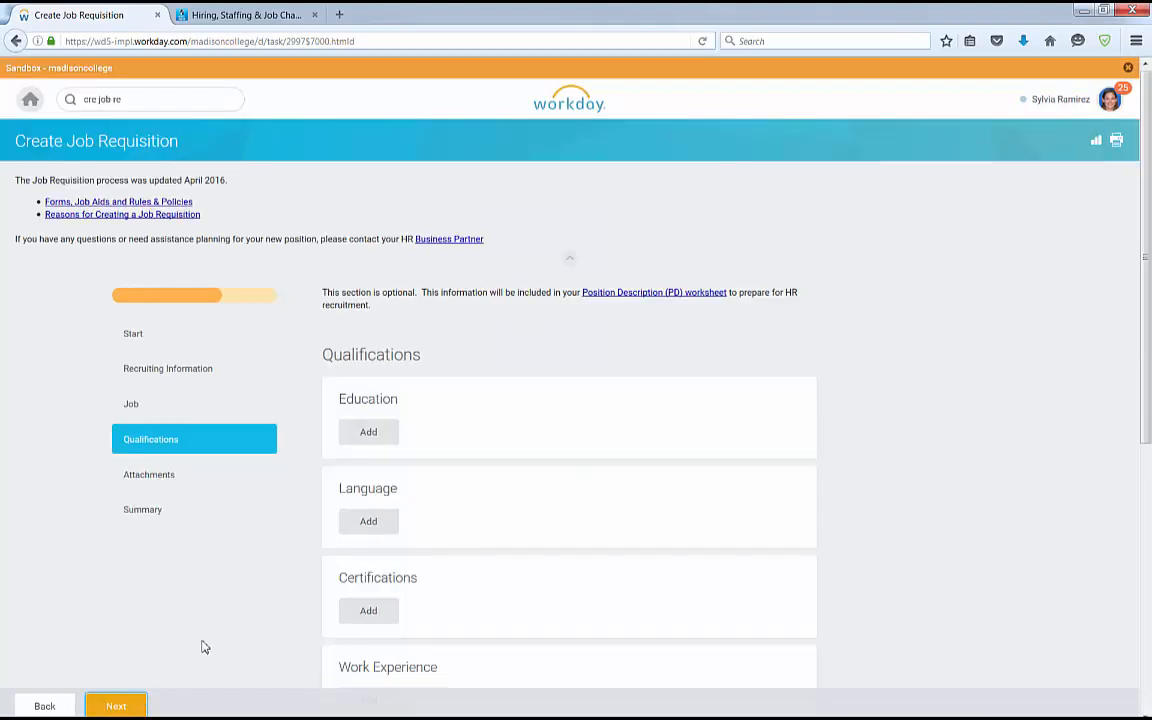
{"action": "left_click", "coordinate": [116, 705]}
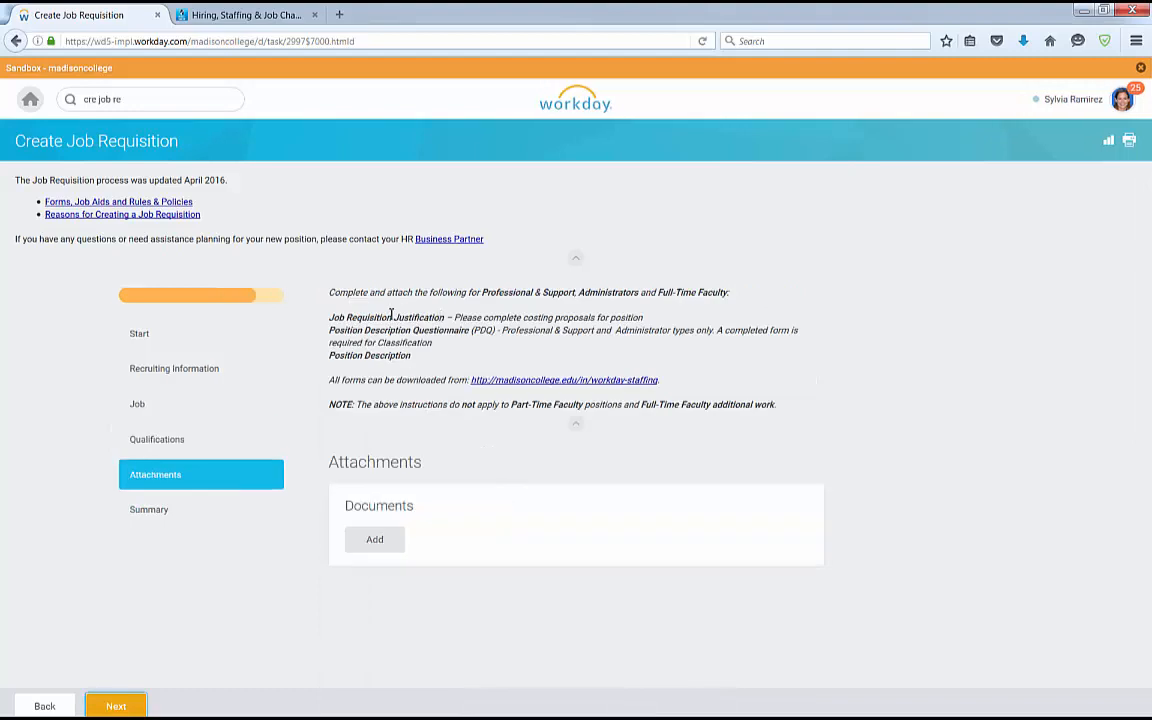
- Examine the staffing forms page linked in the attachment instructions in a separate tab and return to the requisition
{"action": "right_click", "coordinate": [504, 381]}
{"action": "left_click", "coordinate": [530, 392]}
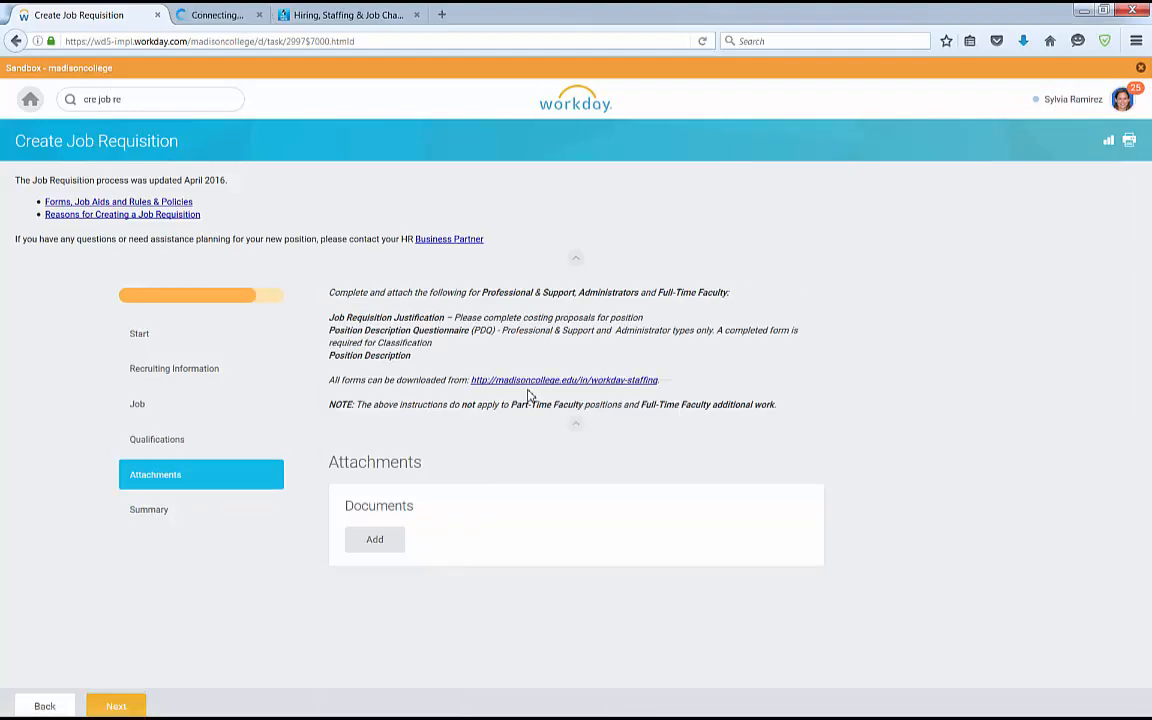
{"action": "key", "text": "ctrl+Tab"}
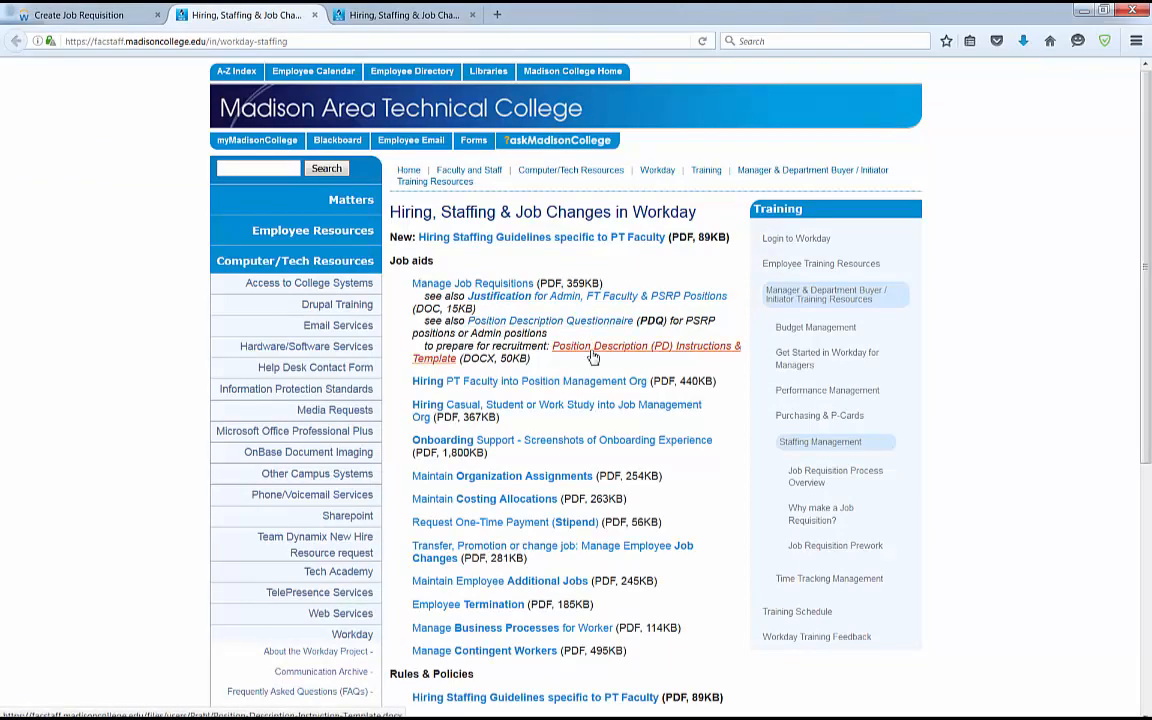
{"action": "left_click", "coordinate": [80, 14]}
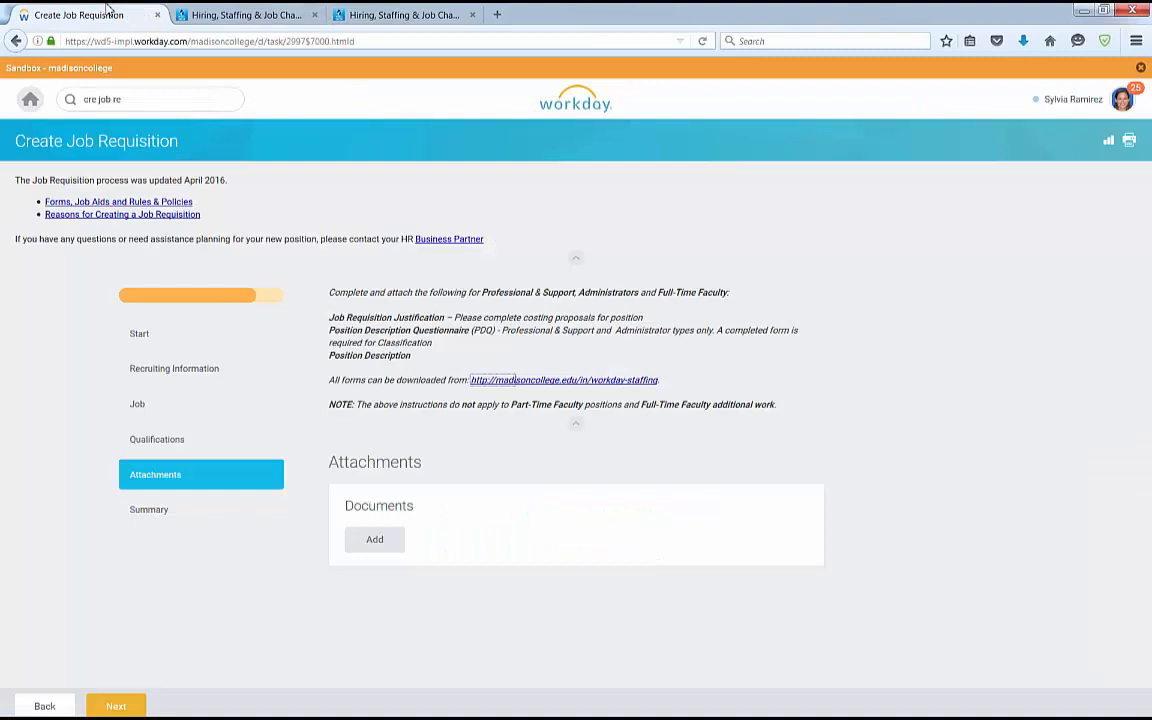
{"action": "left_click", "coordinate": [386, 540]}
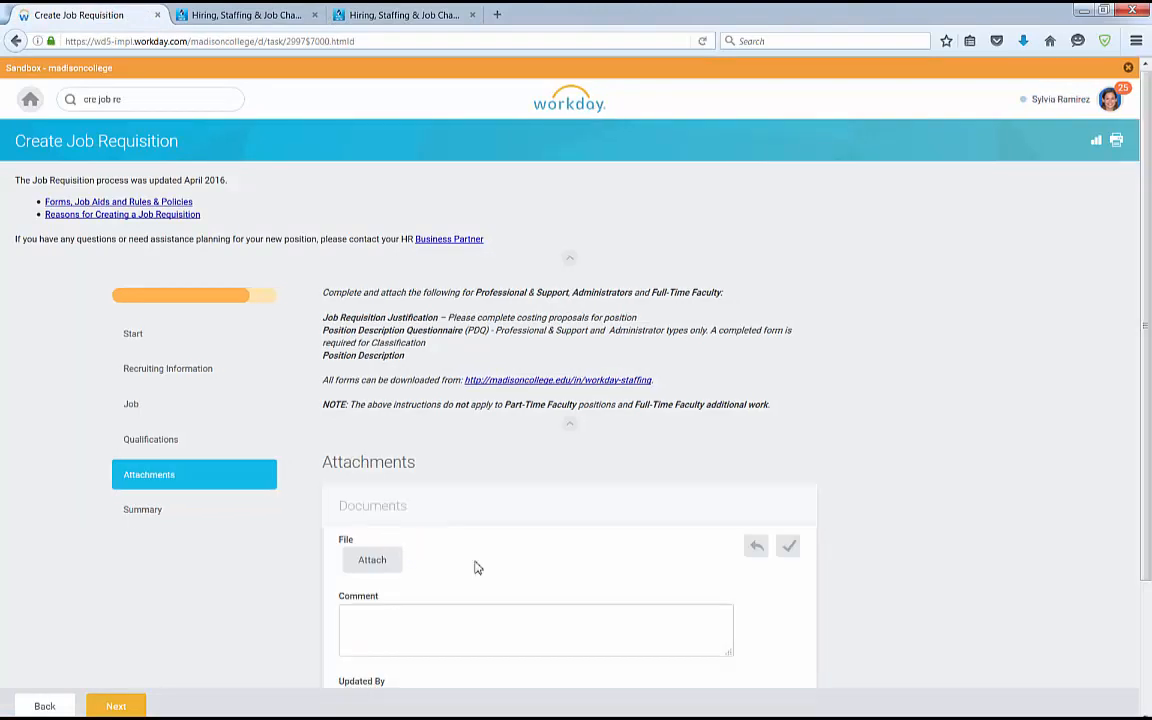
{"action": "scroll", "coordinate": [494, 563], "scroll_direction": "down", "scroll_amount": 3}
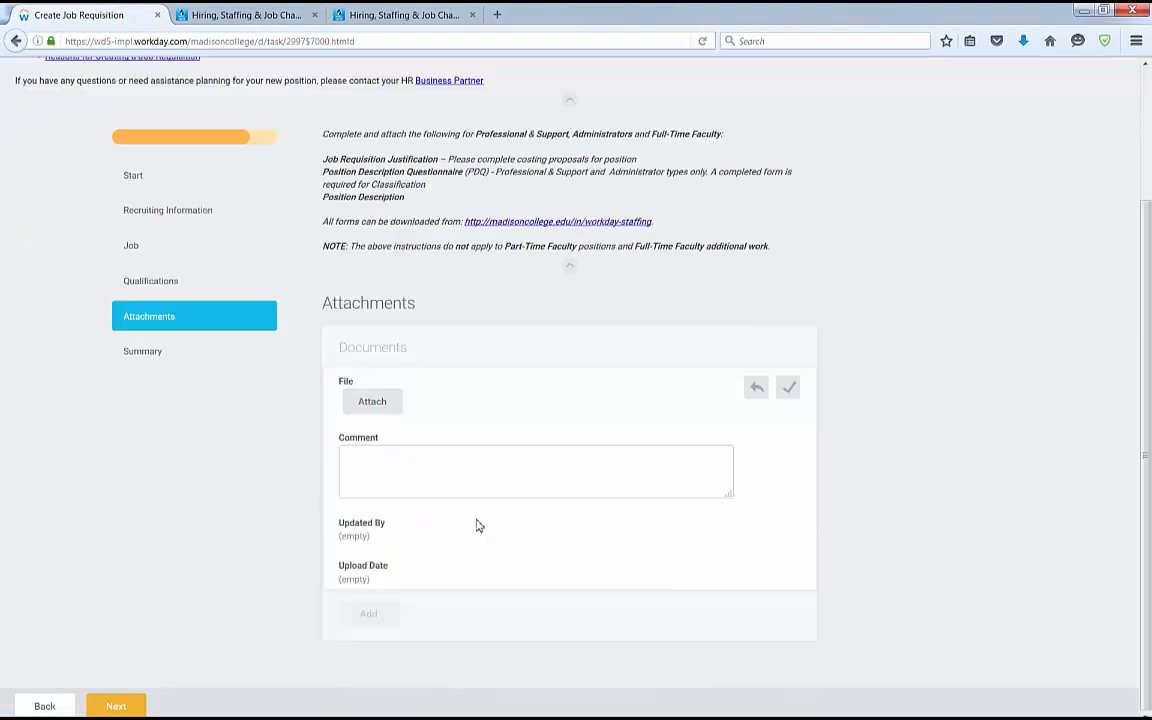
{"action": "left_click", "coordinate": [392, 402]}
{"action": "left_click", "coordinate": [540, 340]}
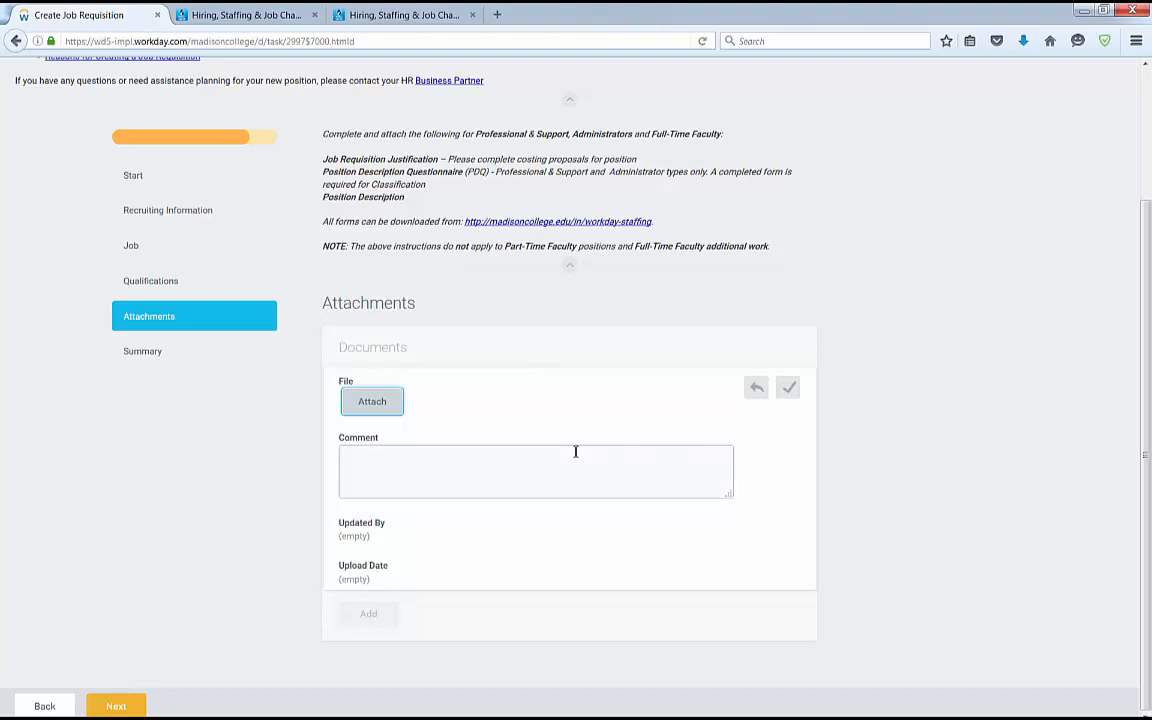
{"action": "left_click", "coordinate": [786, 389]}
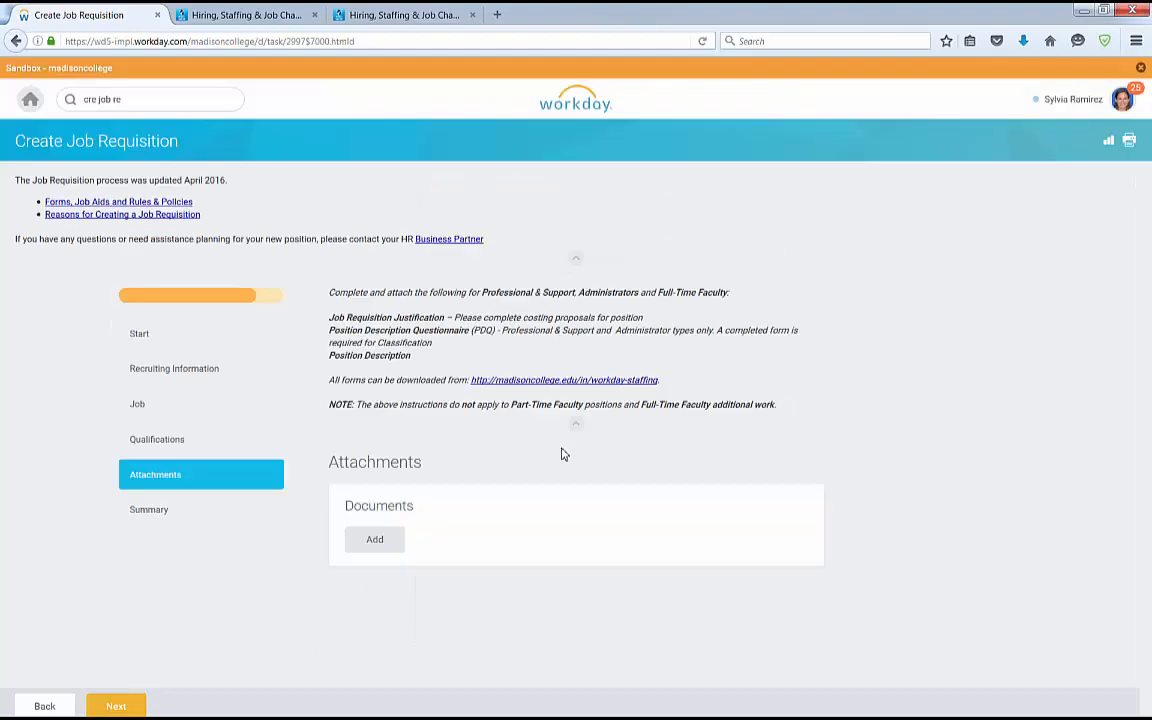
- Open the Summary section of the job requisition
{"action": "left_click", "coordinate": [244, 511]}
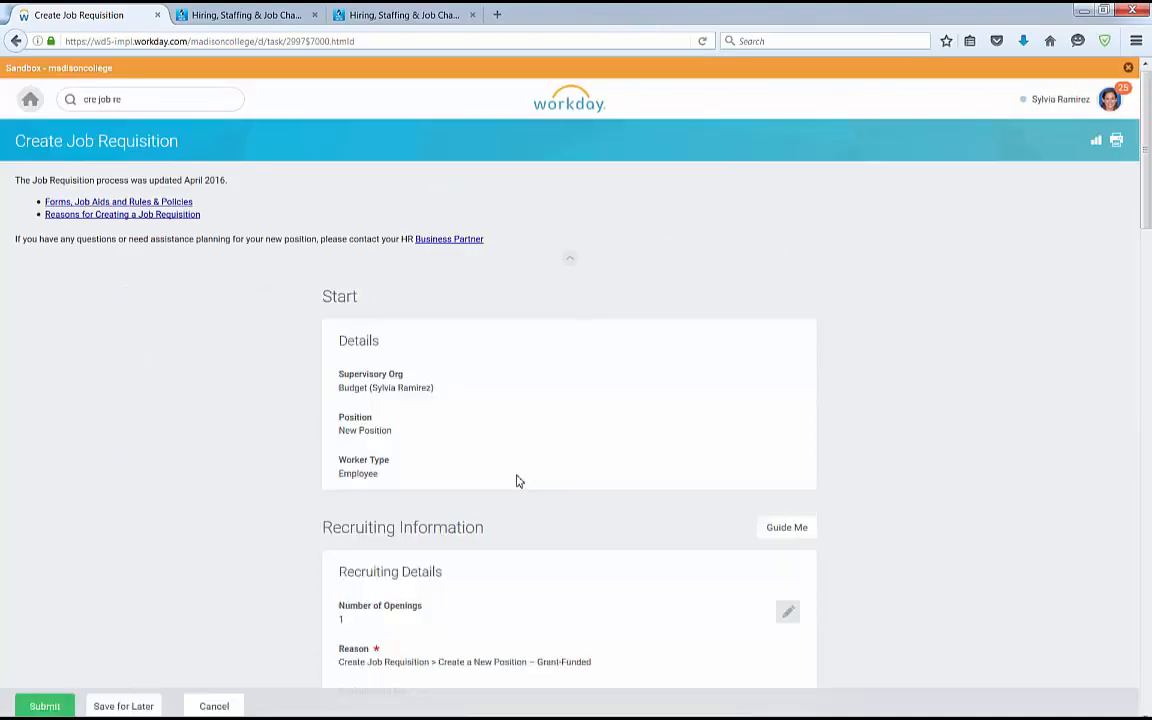
- Add the comment "Position is grant funded using grant G99999 WTCS Student Support." to the requisition summary and submit the requisition
{"action": "scroll", "coordinate": [517, 481], "scroll_direction": "down", "scroll_amount": 7}
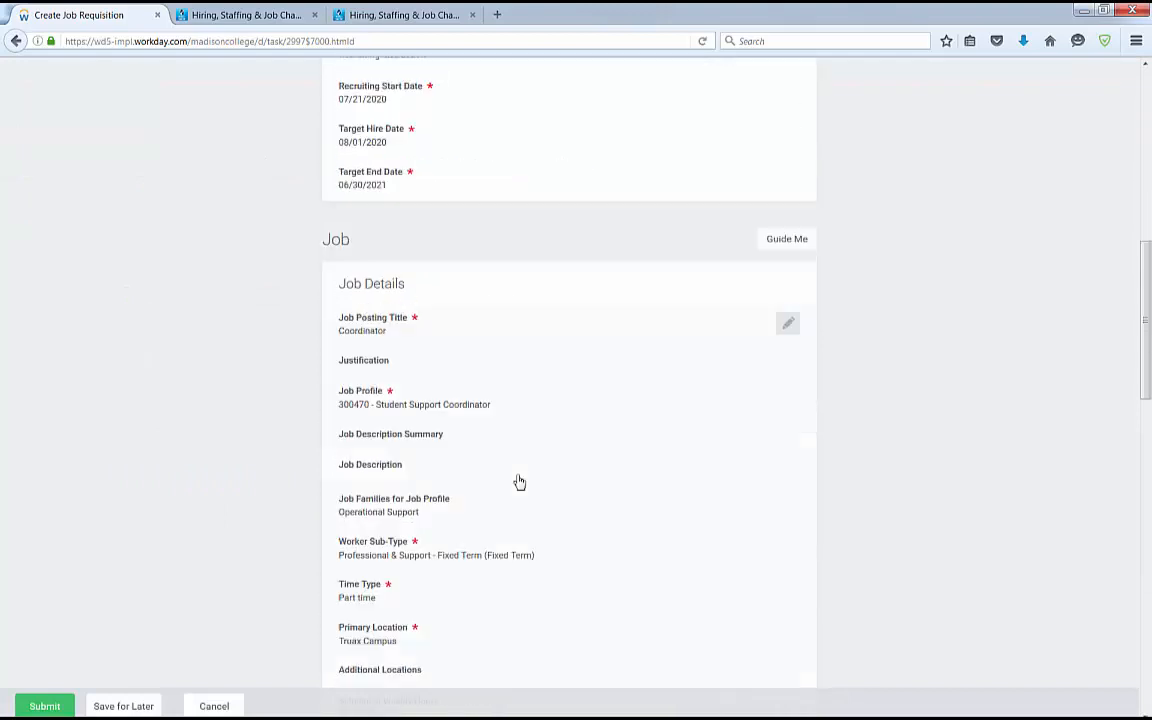
{"action": "scroll", "coordinate": [519, 485], "scroll_direction": "down", "scroll_amount": 8}
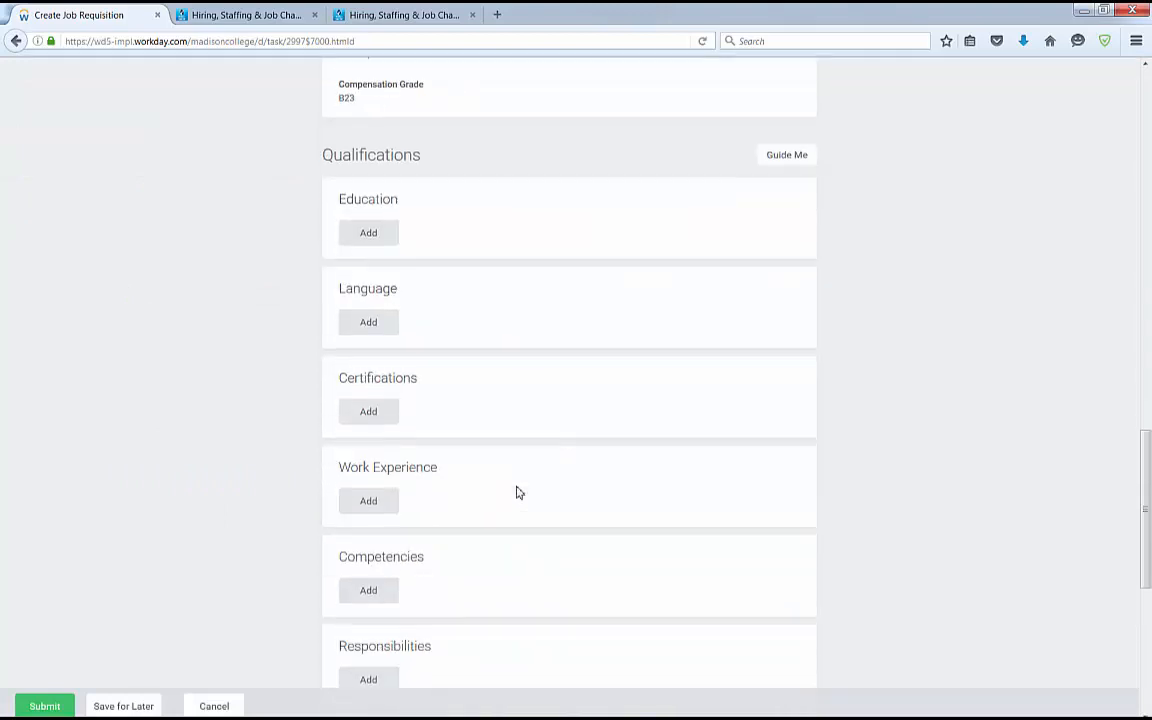
{"action": "scroll", "coordinate": [517, 494], "scroll_direction": "down", "scroll_amount": 5}
{"action": "left_click", "coordinate": [215, 611]}
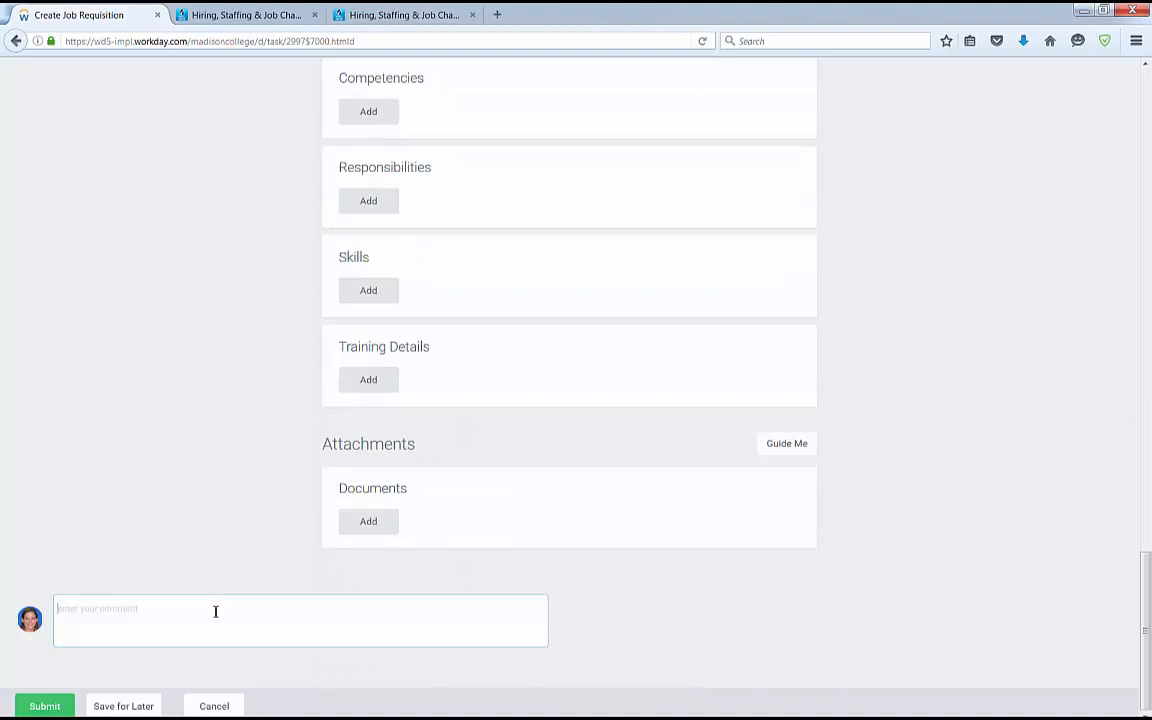
{"action": "type", "text": "Position"}
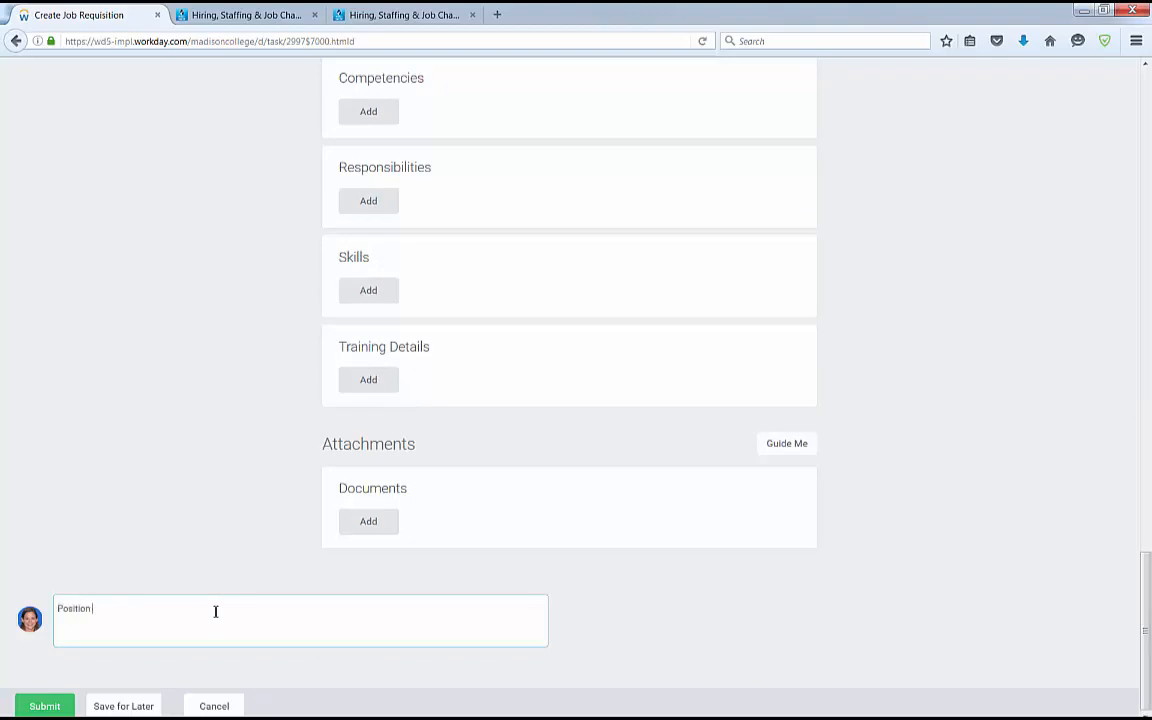
{"action": "type", "text": " is grant funded using grant G9999 WTCS Stu"}
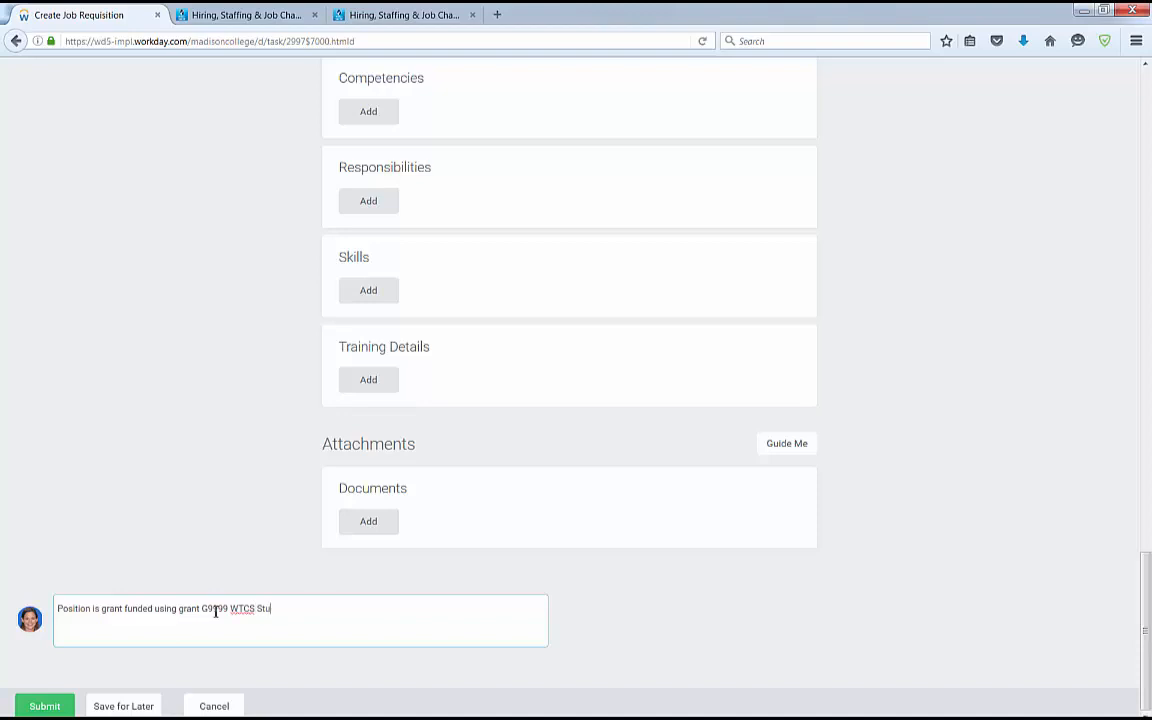
{"action": "type", "text": "dent Support."}
{"action": "left_click", "coordinate": [226, 612]}
{"action": "type", "text": "99"}
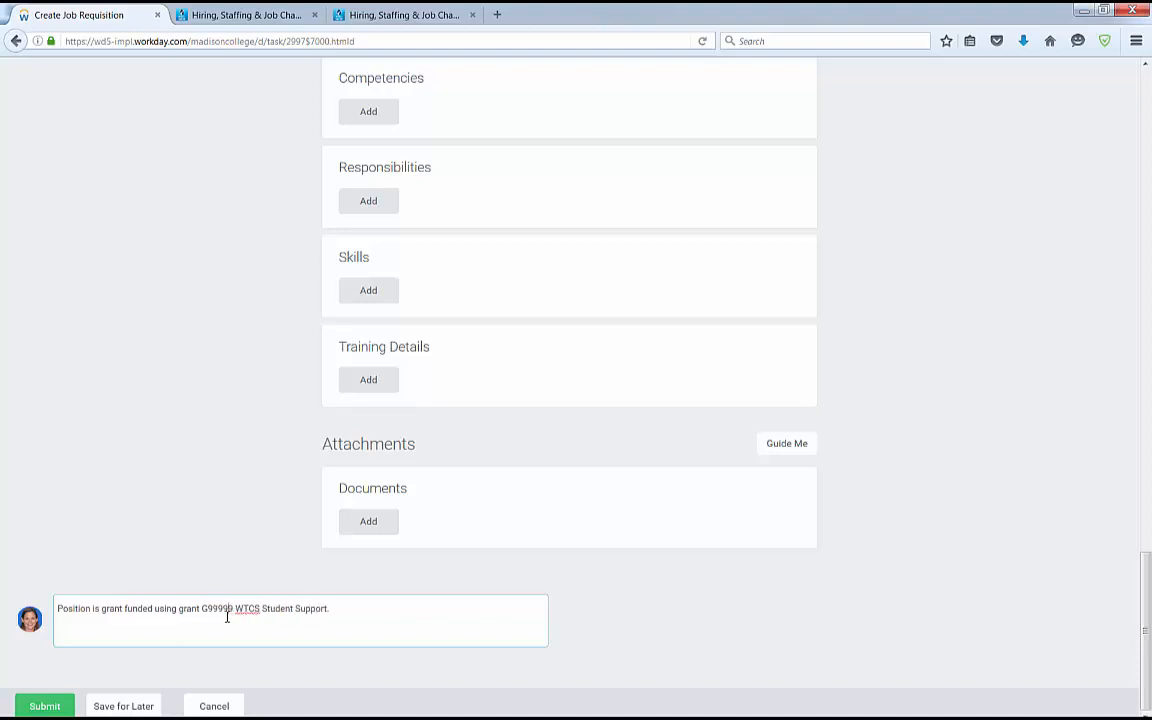
{"action": "left_click", "coordinate": [54, 706]}
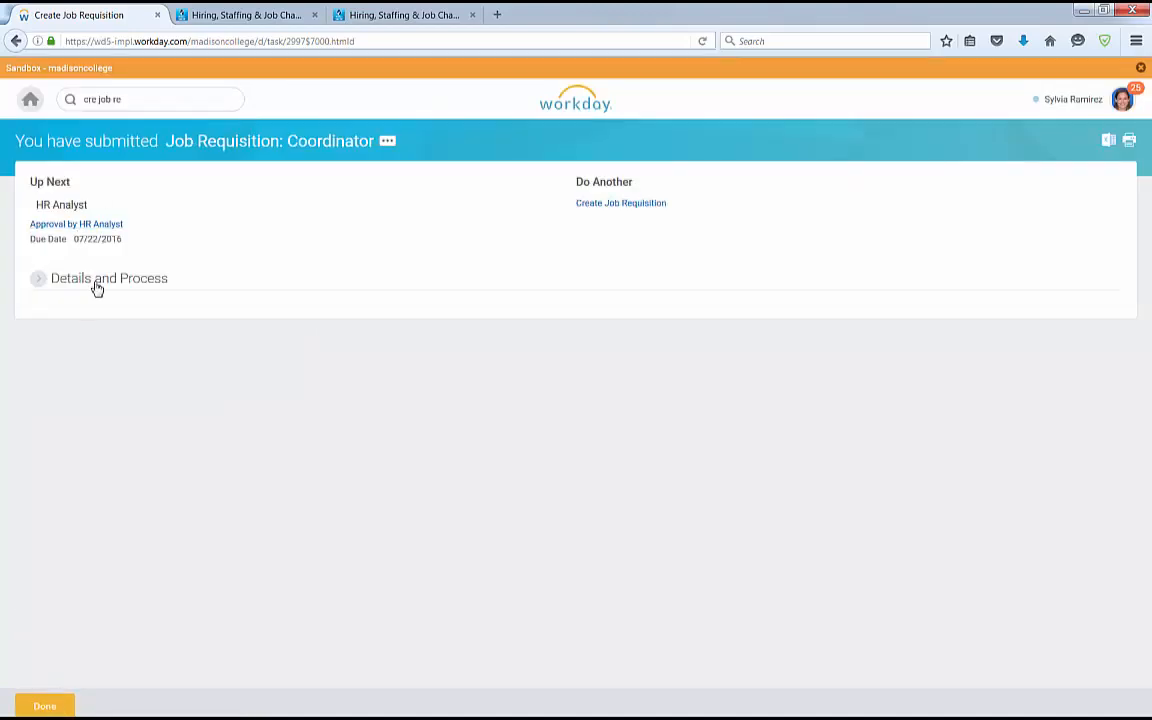
- Examine the submitted requisition's details, process history and remaining process steps
{"action": "left_click", "coordinate": [97, 285]}
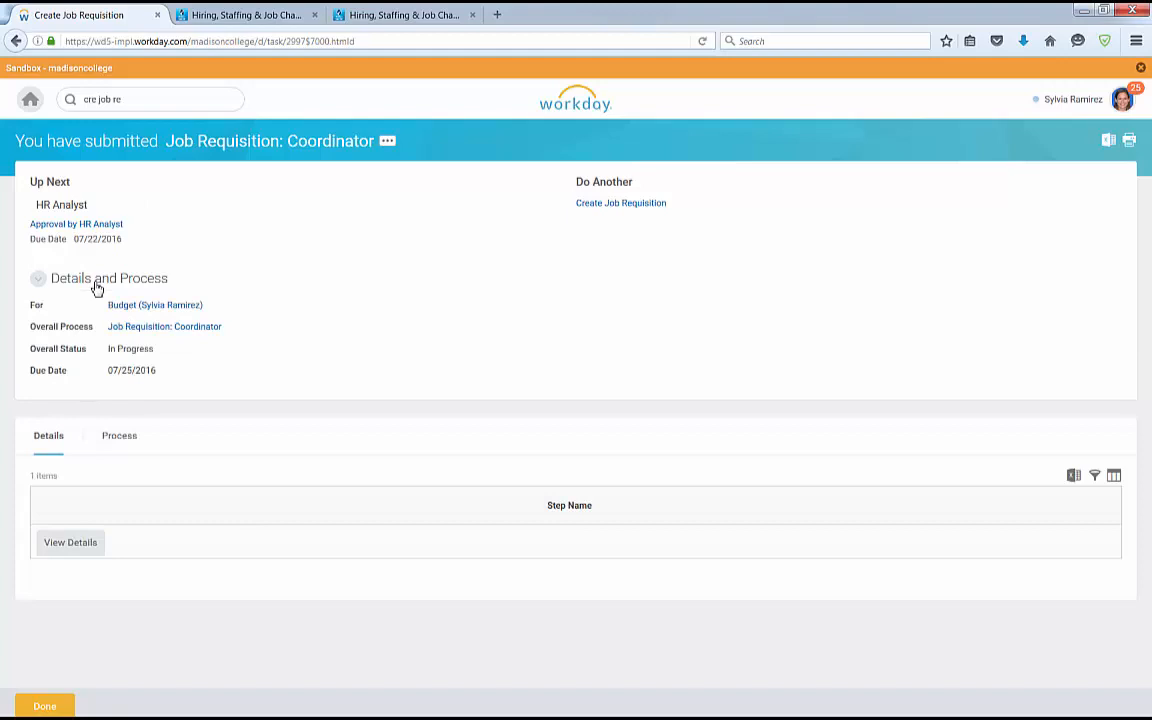
{"action": "left_click", "coordinate": [118, 437]}
{"action": "scroll", "coordinate": [118, 437], "scroll_direction": "down", "scroll_amount": 2}
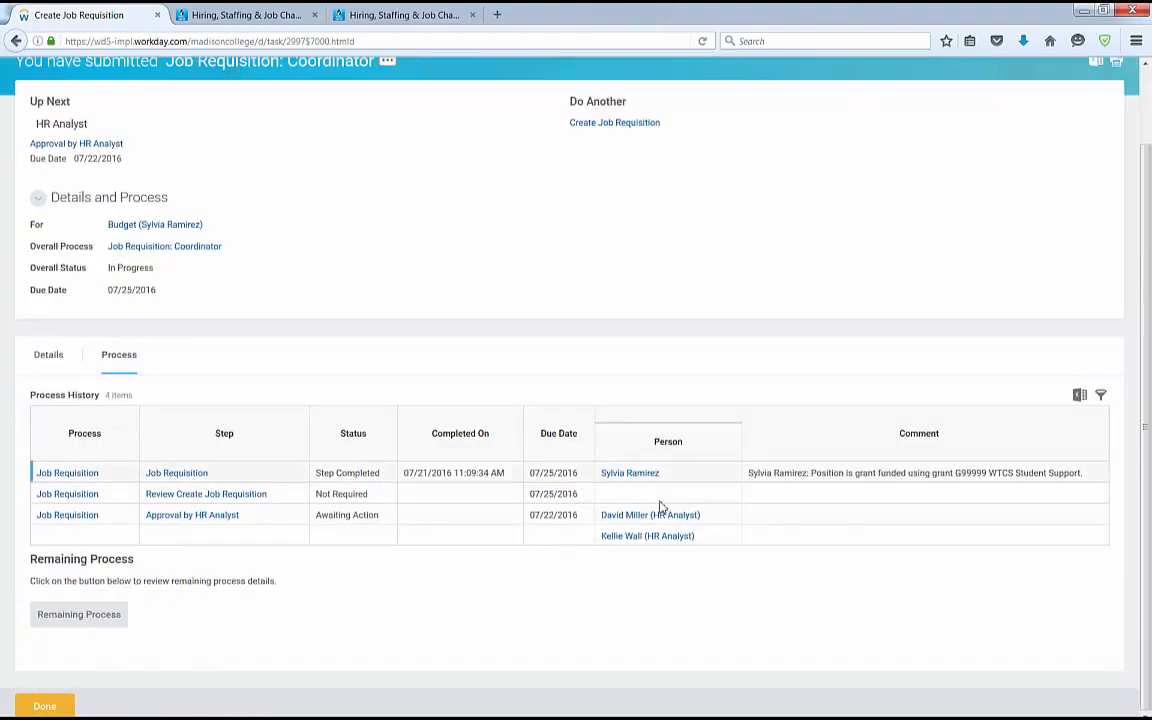
{"action": "left_click", "coordinate": [107, 618]}
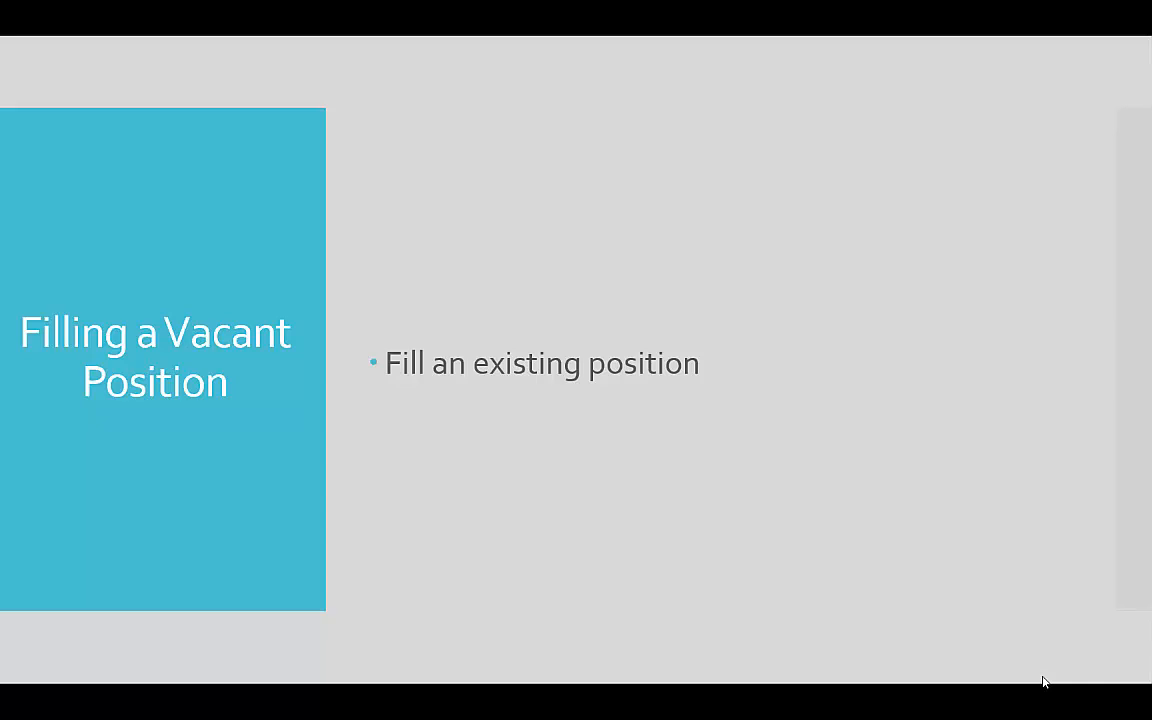
{"action": "left_click", "coordinate": [1043, 682]}
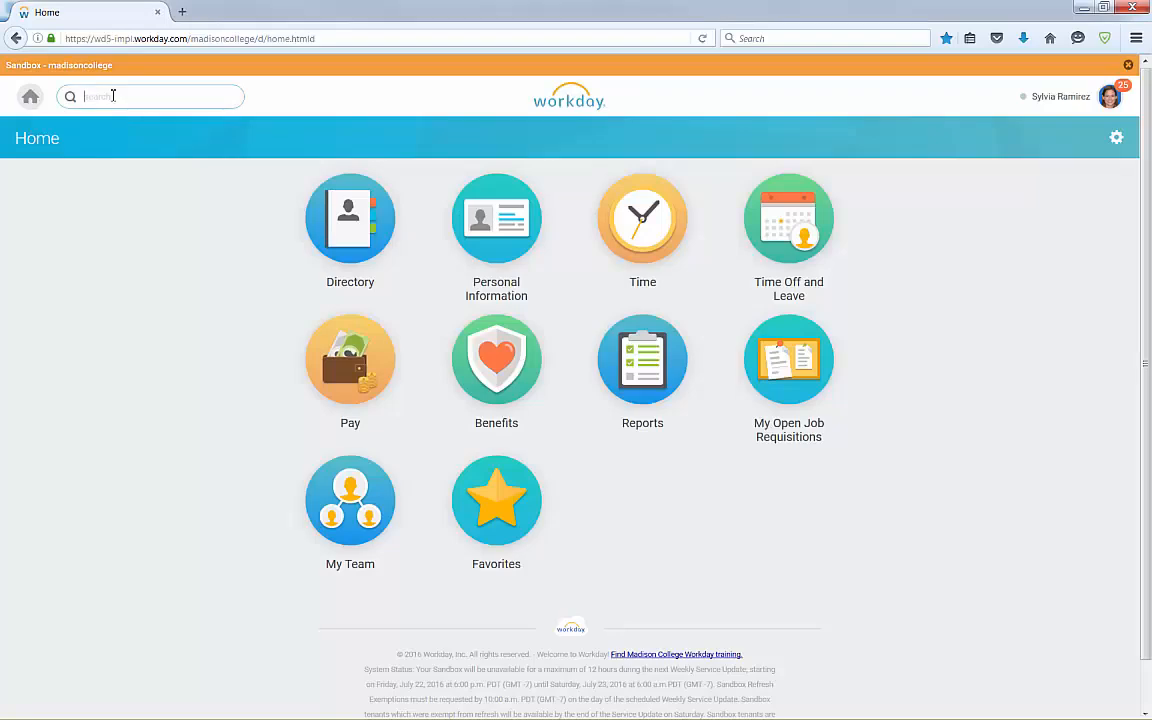
- Search for "cre job req" and open the Create Job Requisition task
{"action": "type", "text": "cre job"}
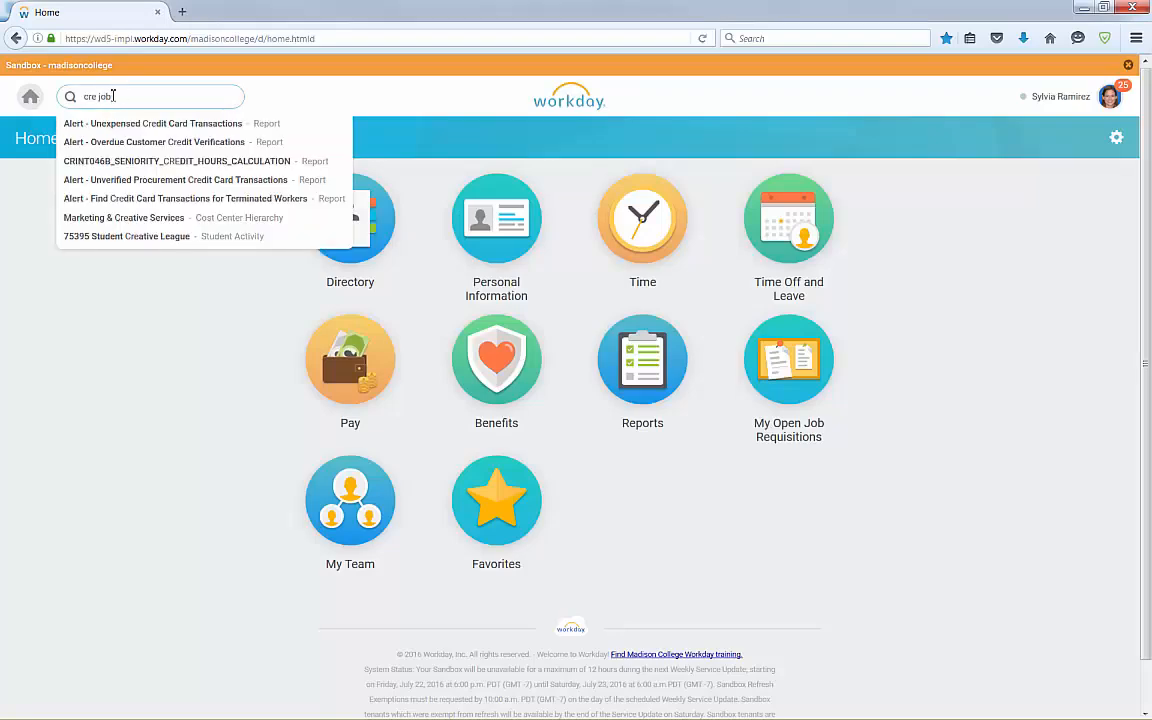
{"action": "type", "text": " req"}
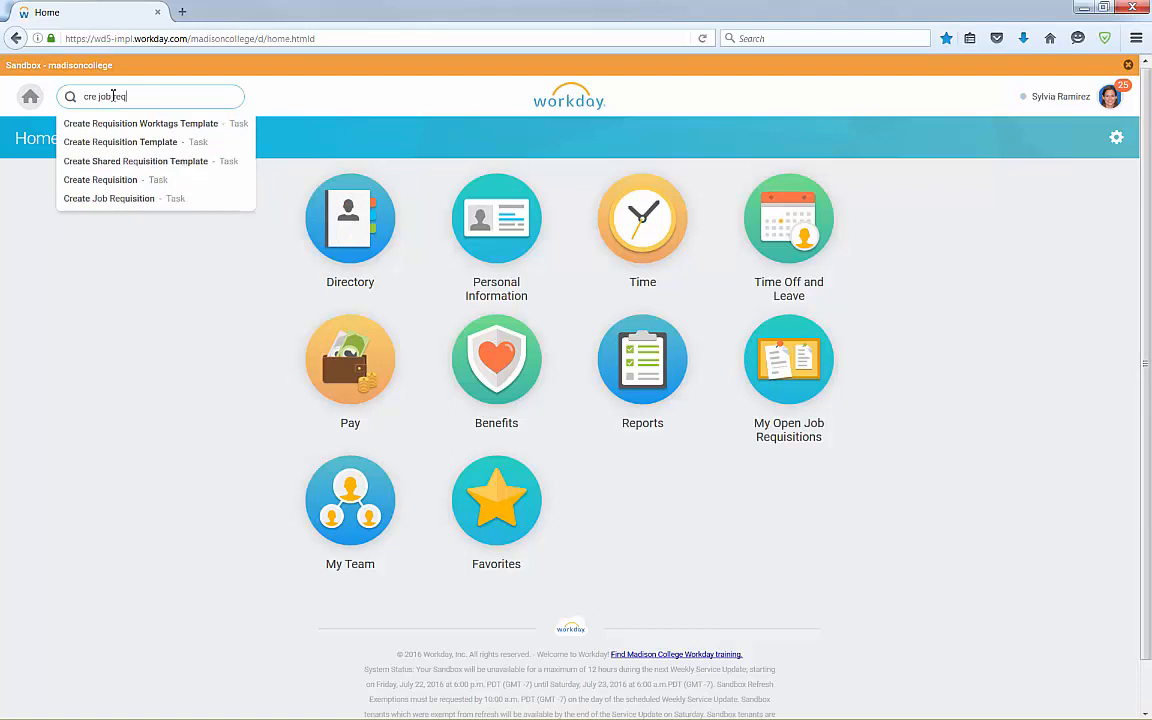
{"action": "left_click", "coordinate": [120, 199]}
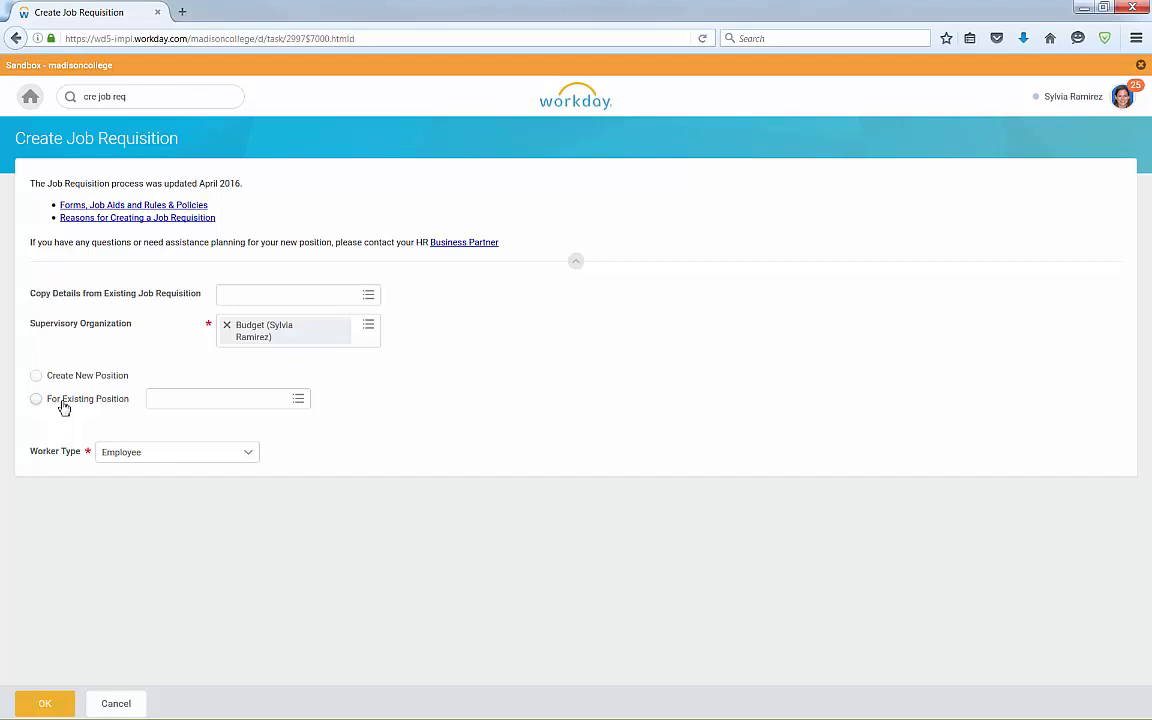
- Base the requisition on the existing unfilled position 00005000 Budget Consultant and continue to Recruiting Information
{"action": "left_click", "coordinate": [64, 407]}
{"action": "left_click", "coordinate": [259, 401]}
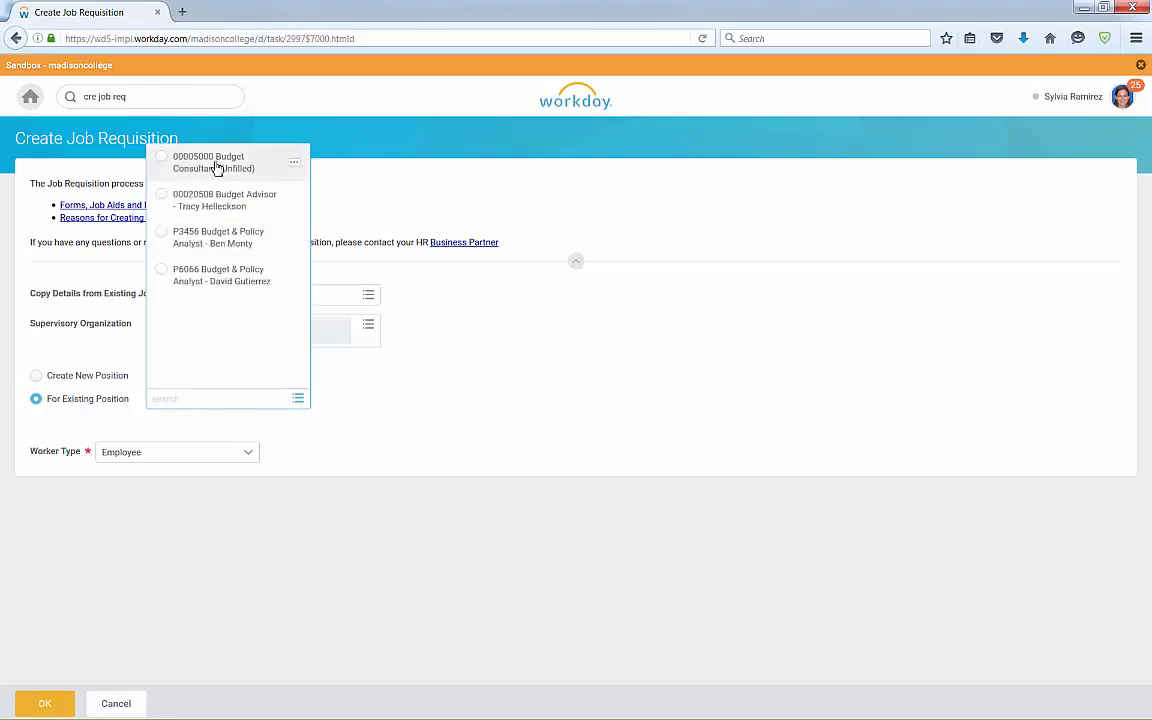
{"action": "left_click", "coordinate": [216, 168]}
{"action": "left_click", "coordinate": [210, 470]}
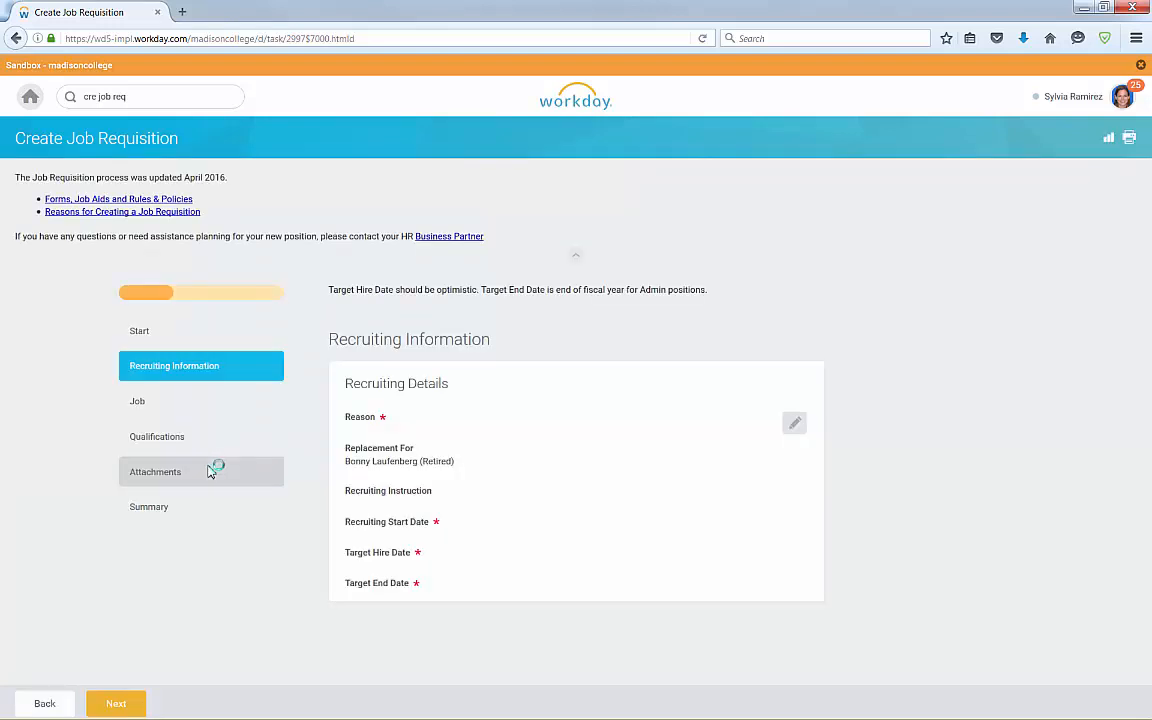
- Set the recruiting reason to Create Job Requisition > Fill a Current Vacancy – Grant-Funded
{"action": "left_click", "coordinate": [795, 423]}
{"action": "scroll", "coordinate": [588, 421], "scroll_direction": "down", "scroll_amount": 2}
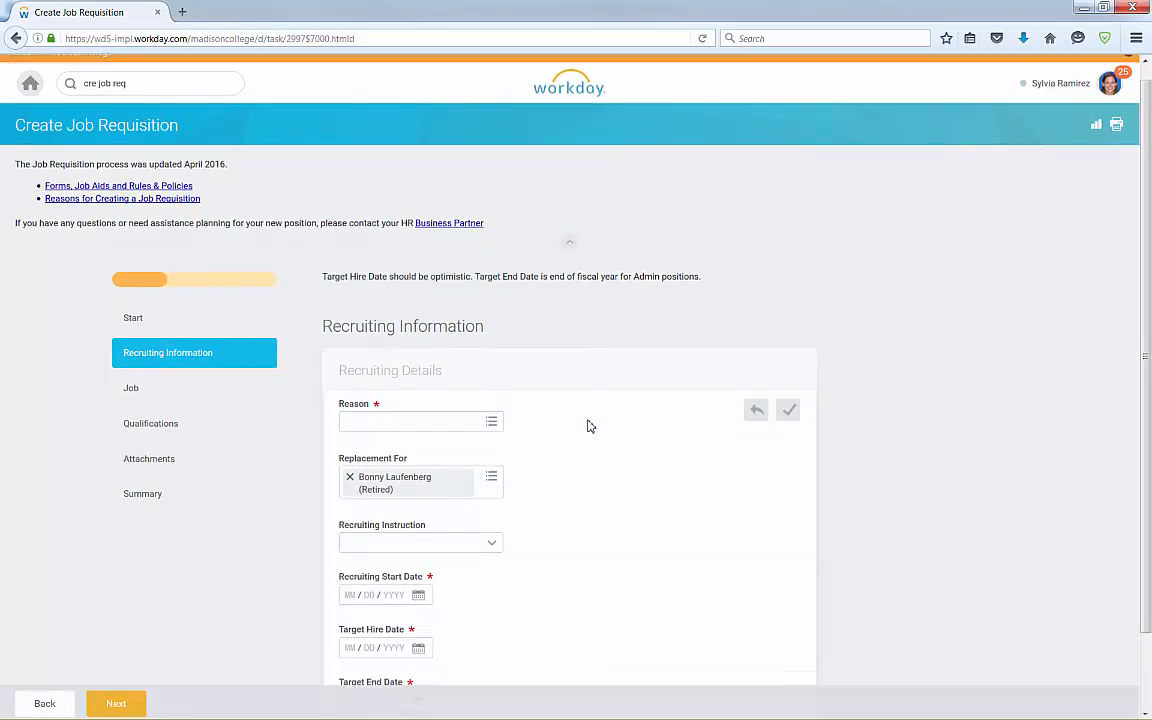
{"action": "left_click", "coordinate": [486, 342]}
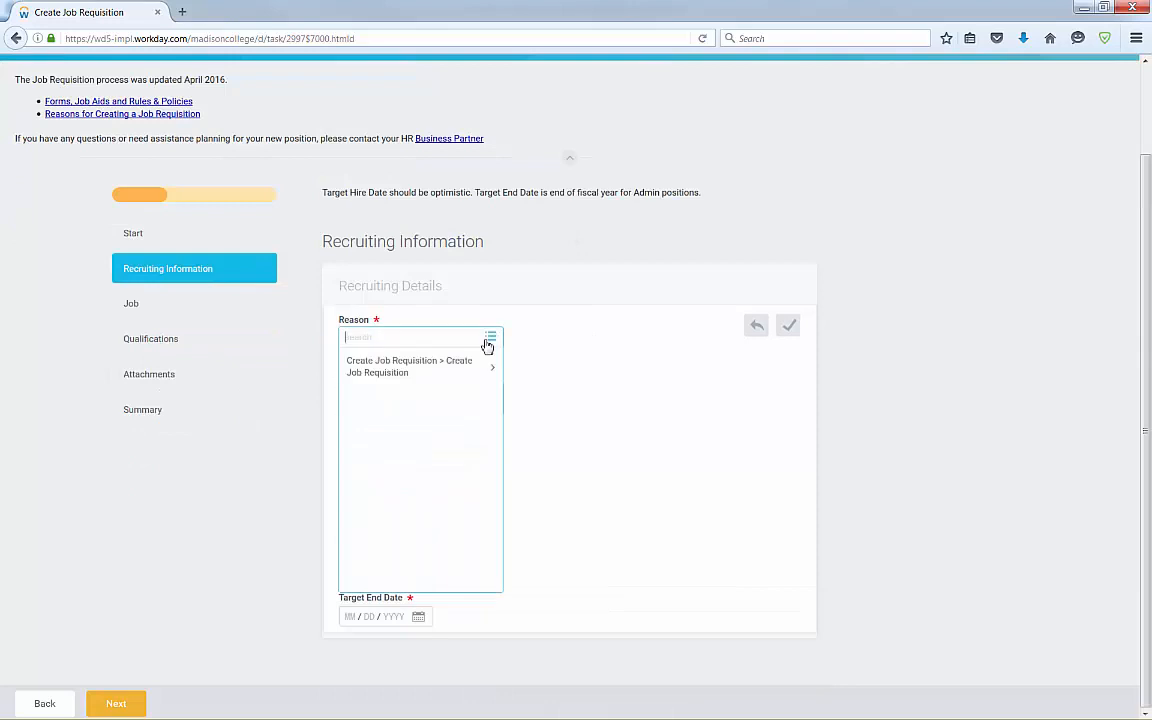
{"action": "left_click", "coordinate": [474, 360]}
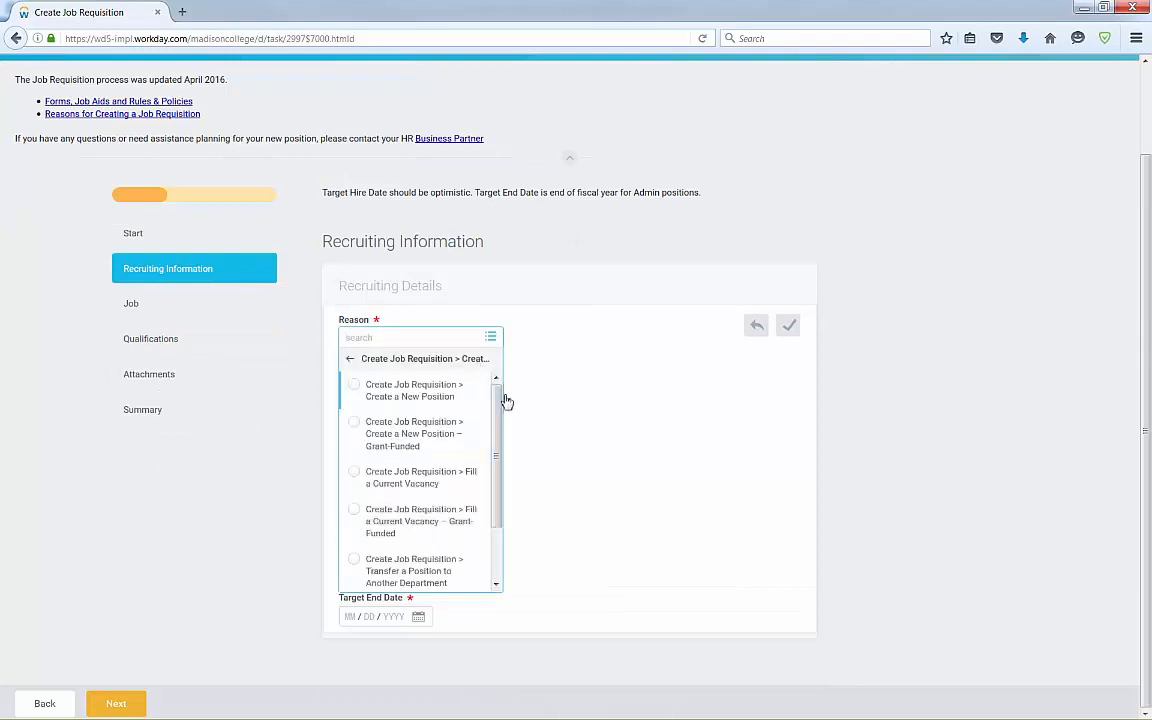
{"action": "left_click_drag", "start_coordinate": [498, 400], "coordinate": [502, 455]}
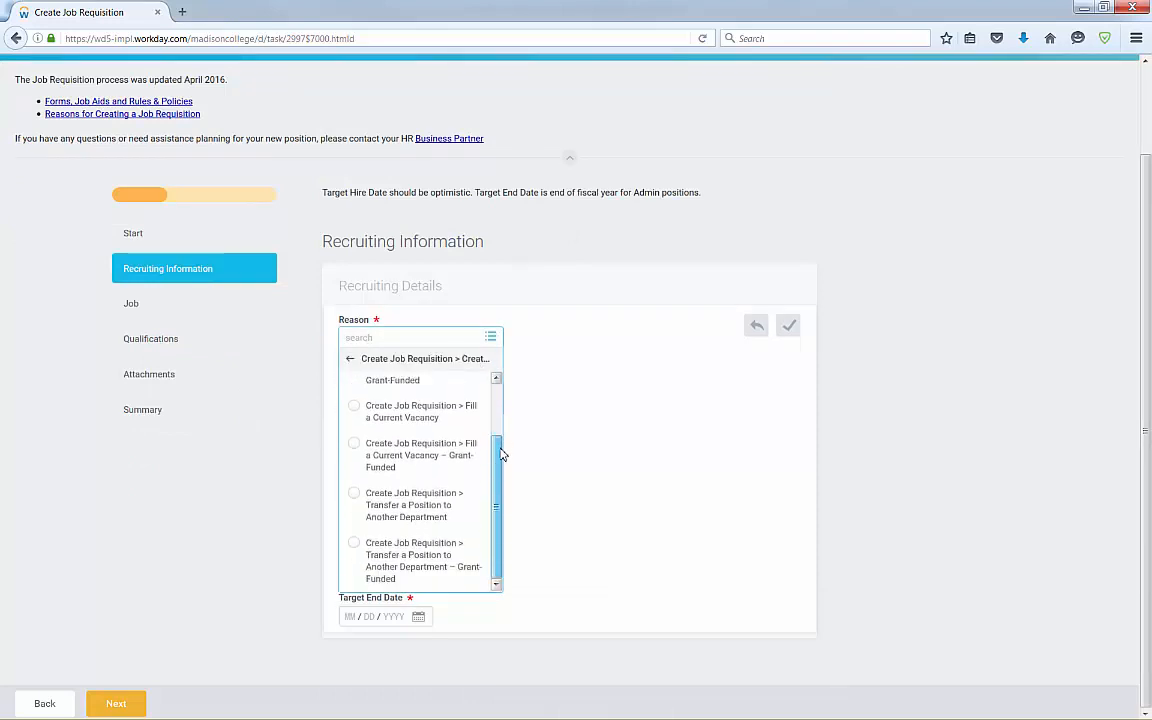
{"action": "left_click", "coordinate": [420, 460]}
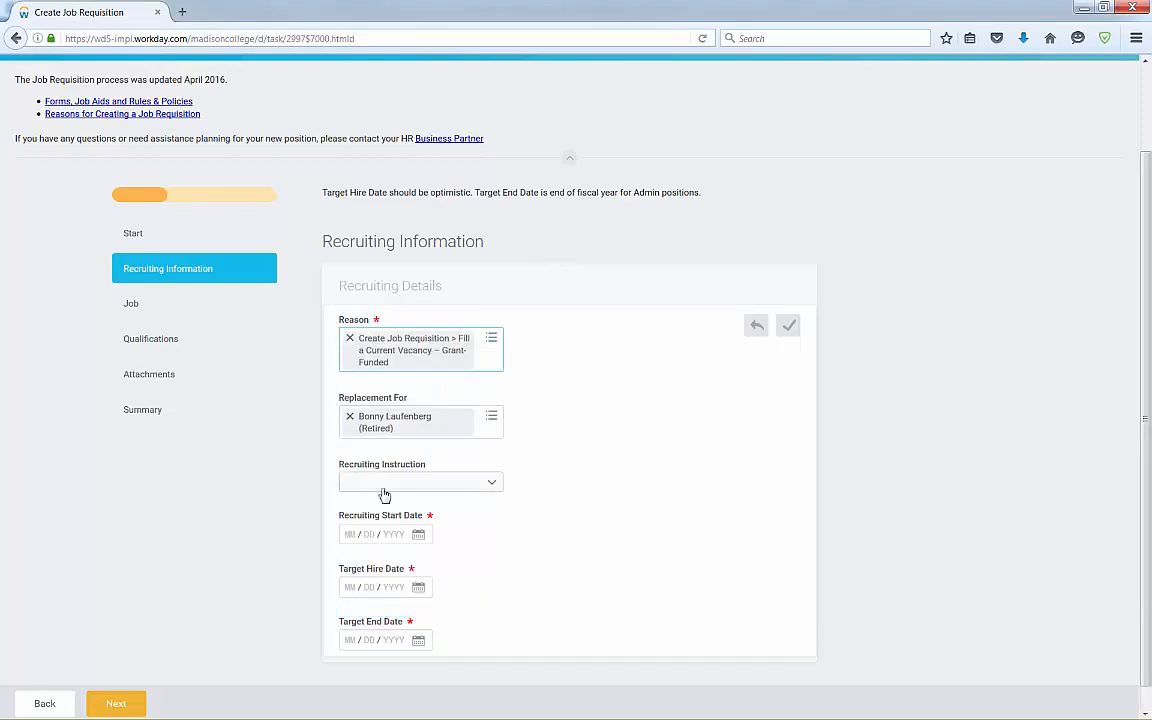
- Set the recruiting start date to 07/21/2020, target hire date to 08/01/2020 and target end date to 06/30/2021
{"action": "left_click", "coordinate": [470, 511]}
{"action": "scroll", "coordinate": [470, 511], "scroll_direction": "down", "scroll_amount": 1}
{"action": "left_click", "coordinate": [349, 514]}
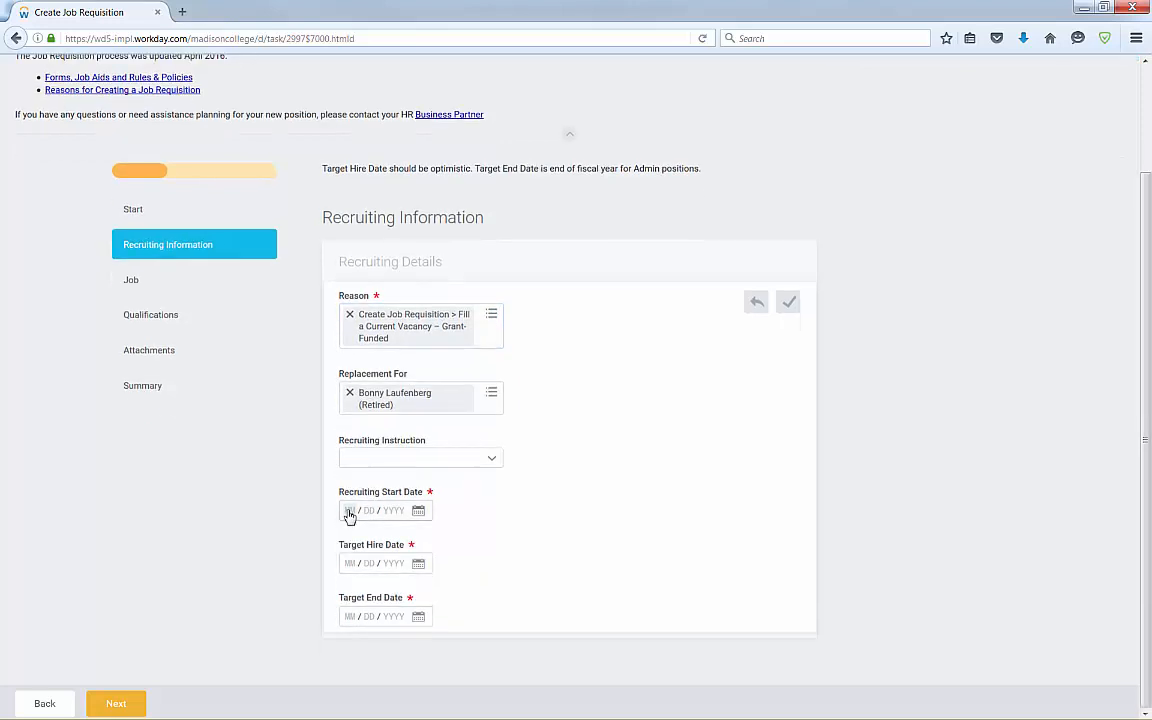
{"action": "type", "text": "07 / 21 / 2020"}
{"action": "left_click", "coordinate": [350, 566]}
{"action": "type", "text": "08 / 01 / 2020"}
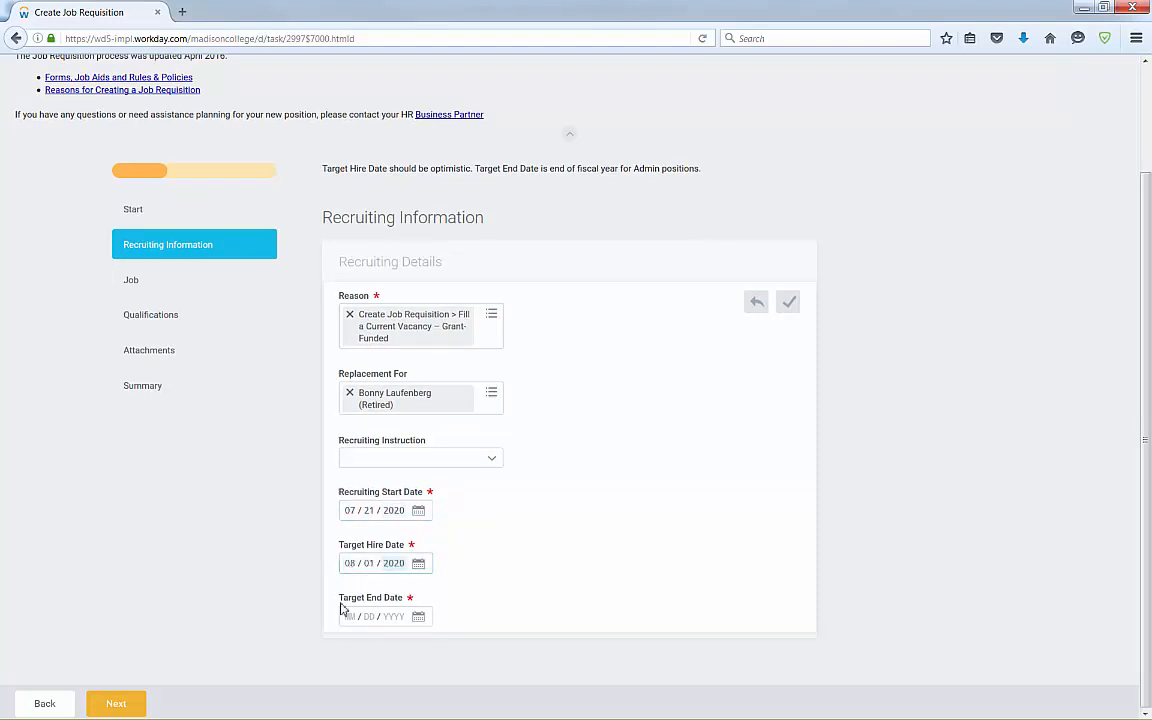
{"action": "left_click", "coordinate": [350, 616]}
{"action": "type", "text": "6 / 30 / 2021"}
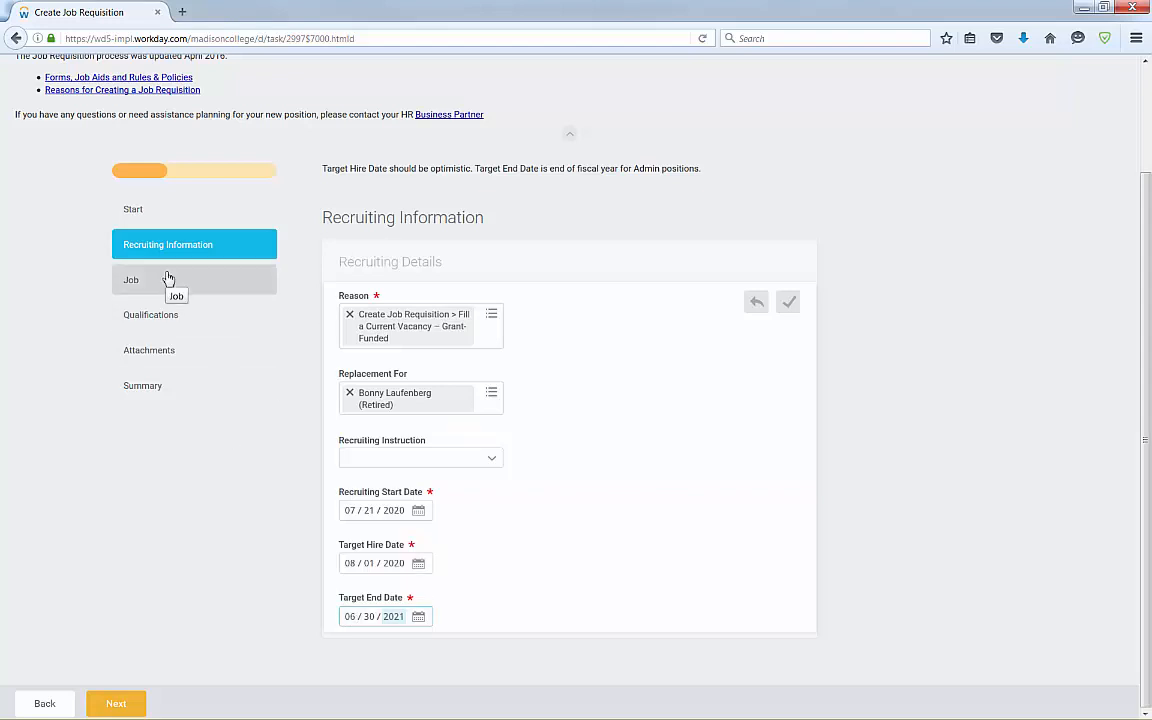
- Go to the requisition's Job section and change the job posting title to Student Services Coordinator
{"action": "left_click", "coordinate": [168, 279]}
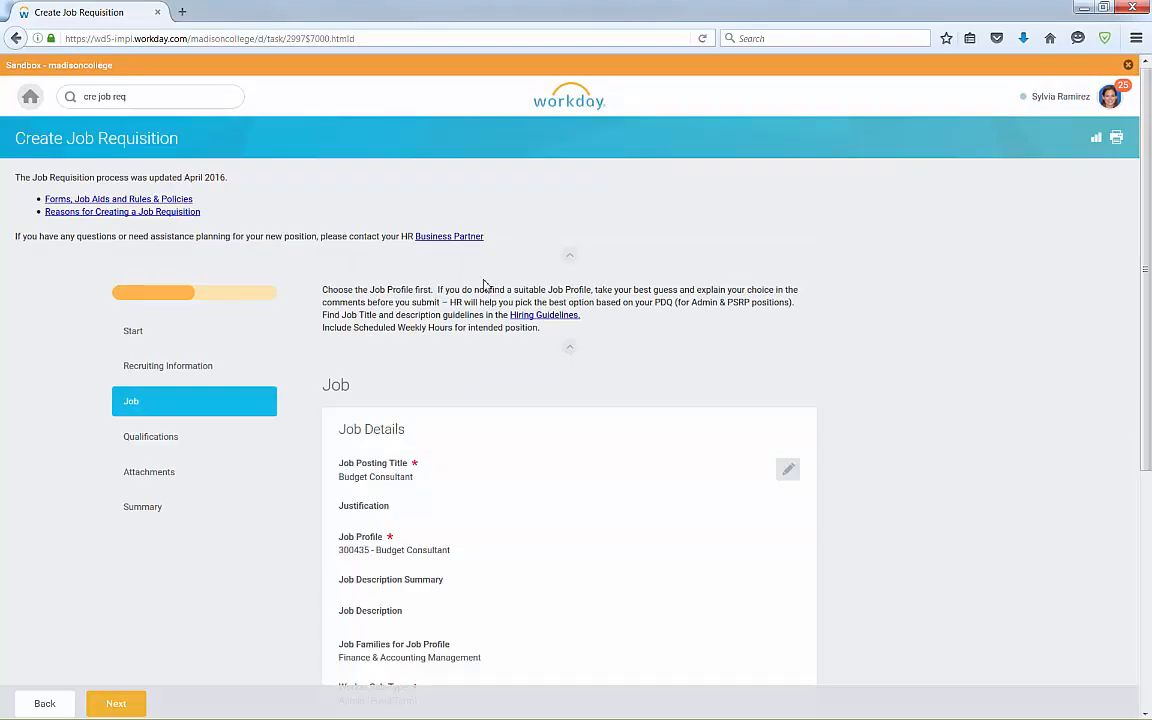
{"action": "scroll", "coordinate": [497, 385], "scroll_direction": "down", "scroll_amount": 4}
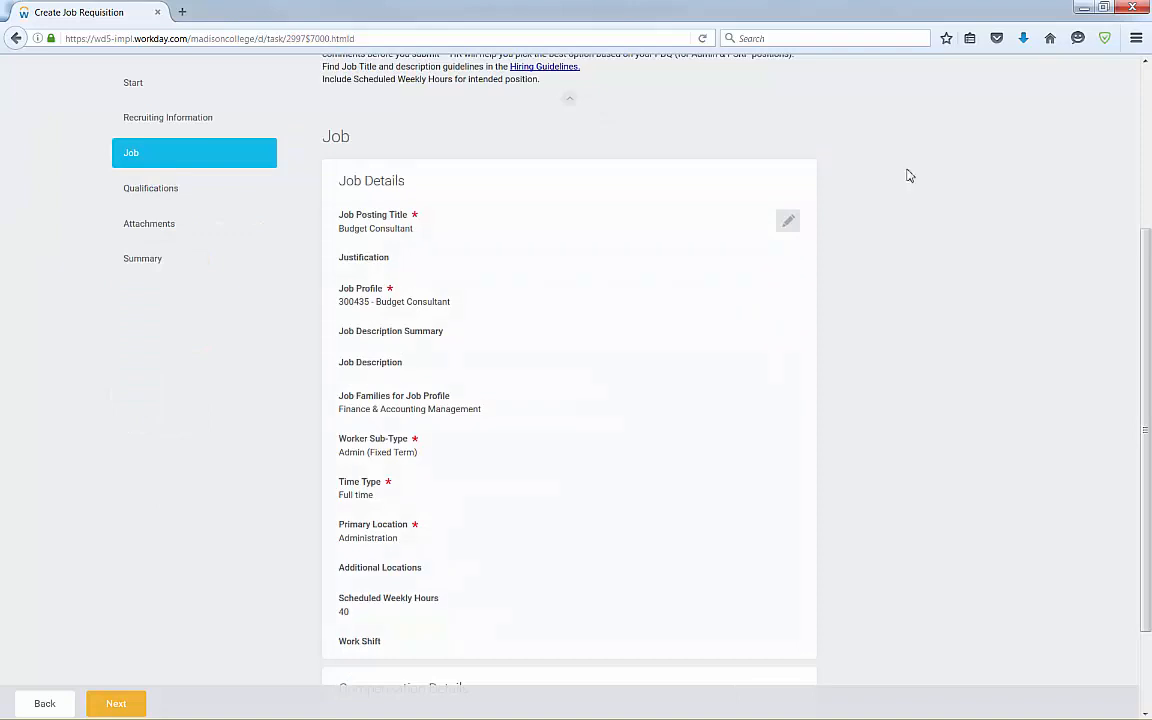
{"action": "left_click", "coordinate": [788, 221]}
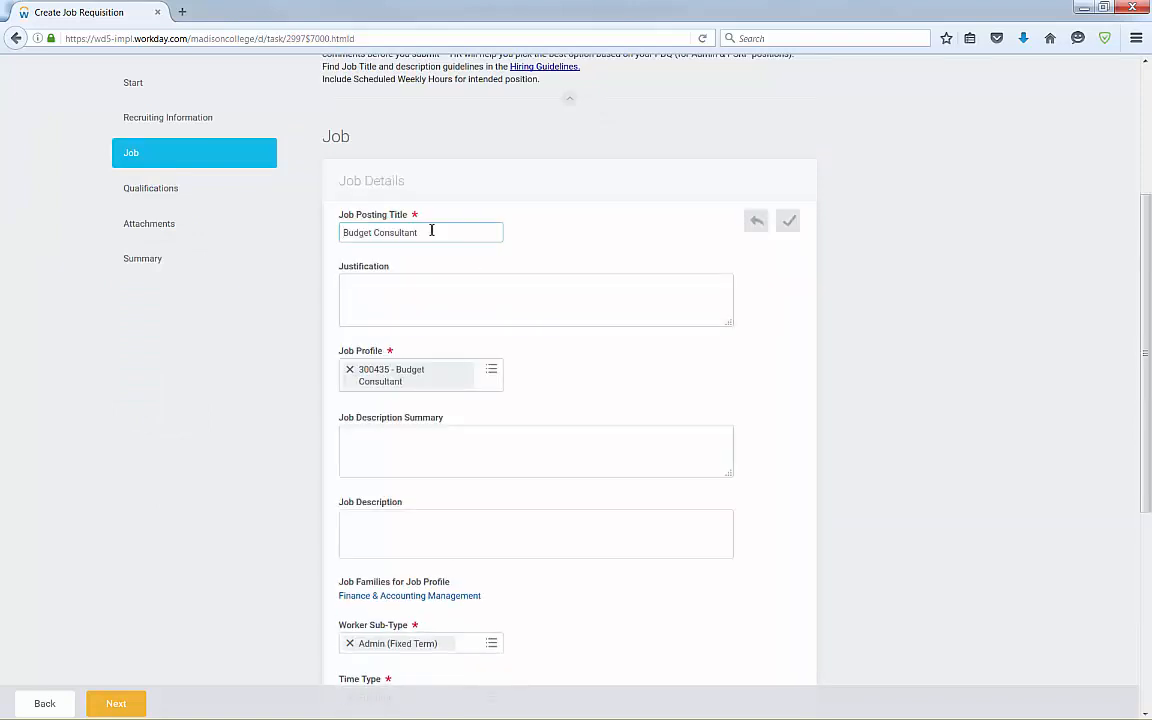
{"action": "left_click_drag", "start_coordinate": [438, 232], "coordinate": [304, 222]}
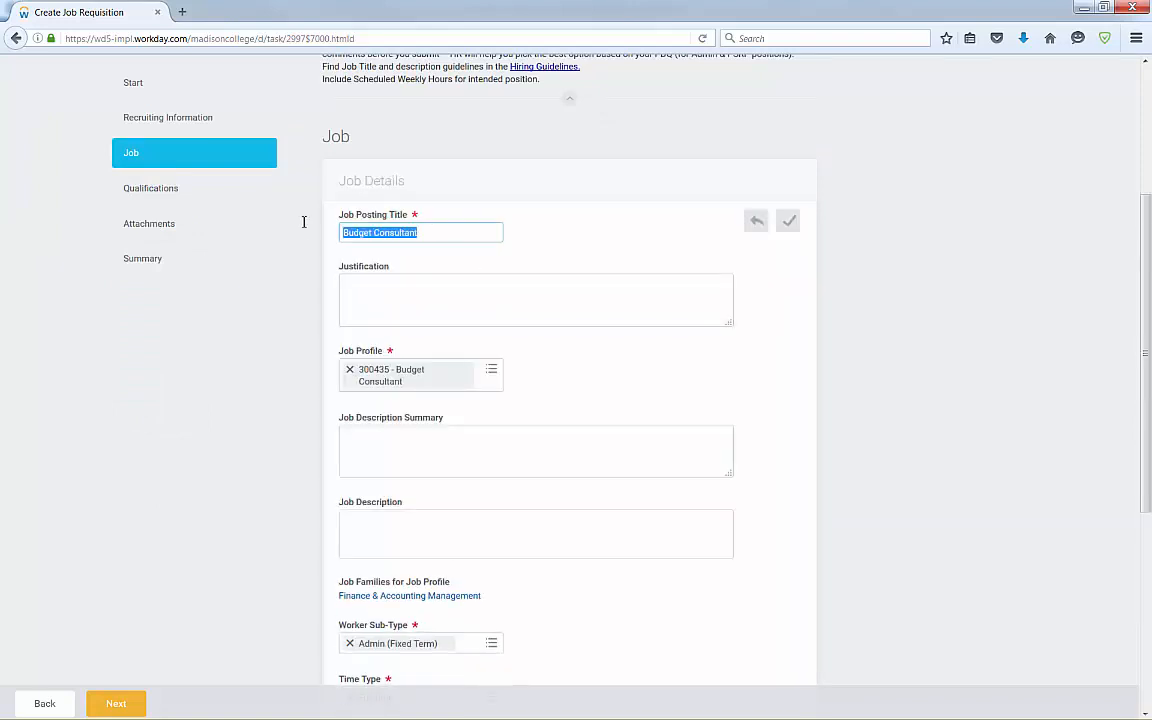
{"action": "type", "text": "Stud"}
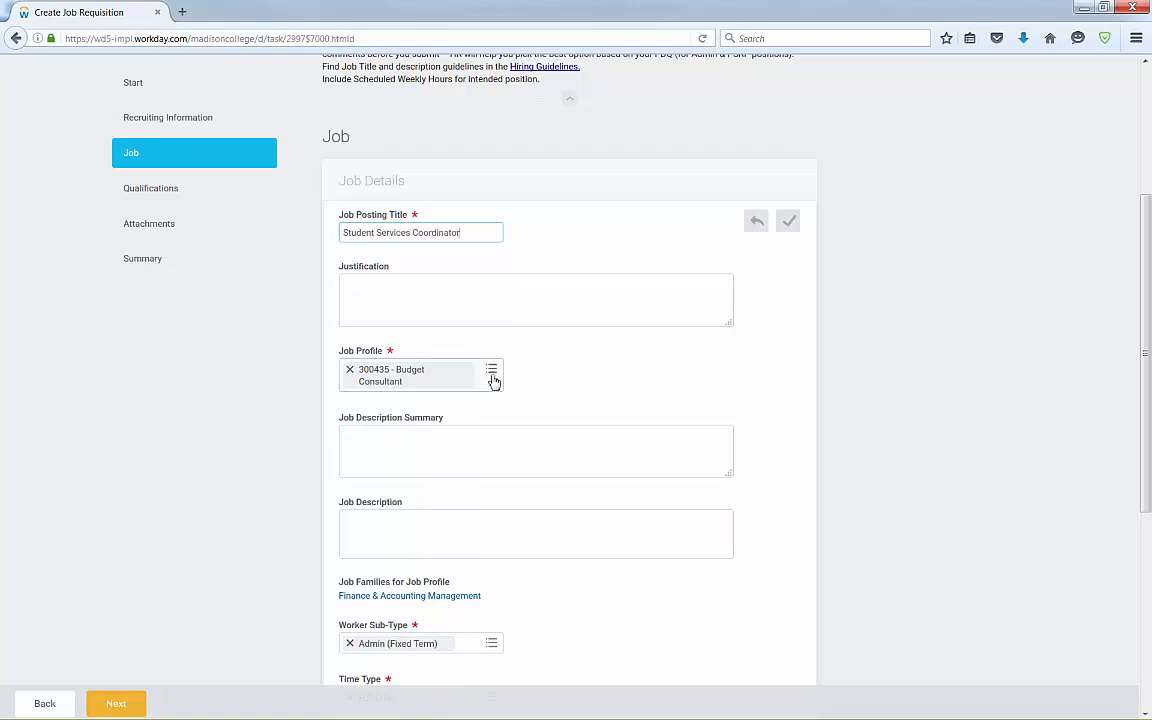
- Replace the job profile with 300470 - Student Support Coordinator, found by searching for "student coord"
{"action": "left_click", "coordinate": [352, 370]}
{"action": "left_click", "coordinate": [357, 372]}
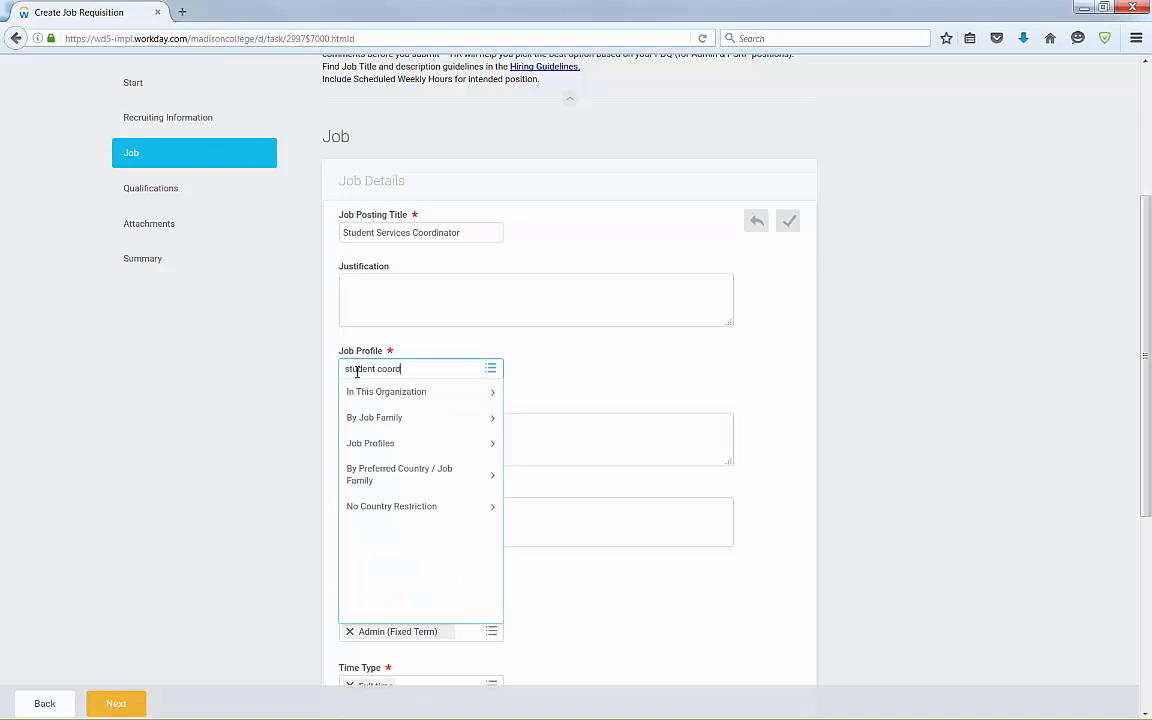
{"action": "type", "text": "student coord"}
{"action": "key", "text": "Return"}
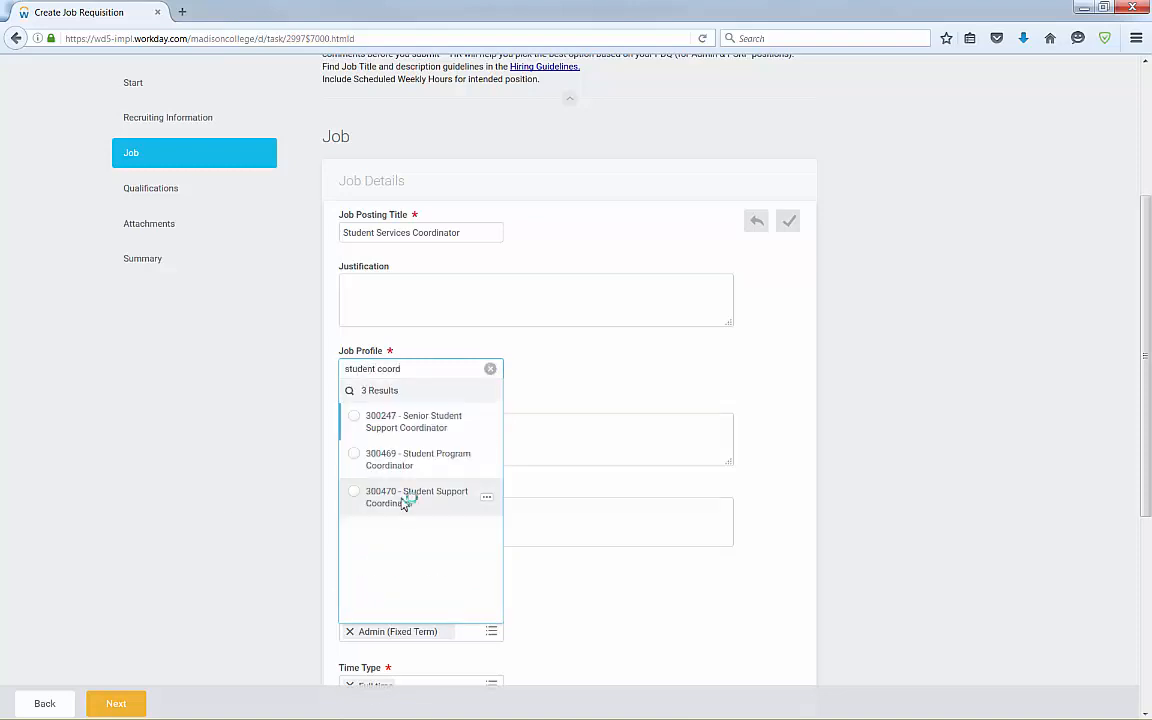
{"action": "left_click", "coordinate": [404, 497]}
{"action": "left_click", "coordinate": [229, 501]}
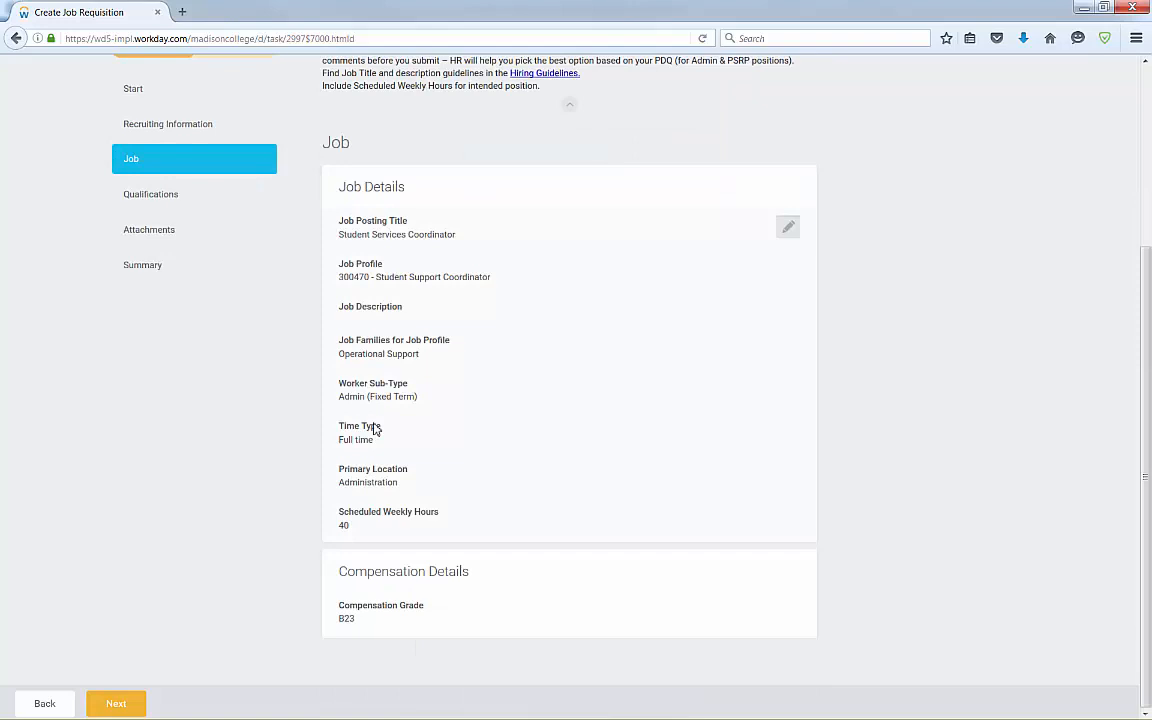
- Change the worker sub-type in the job details to Professional & Support - Fixed Term (Fixed Term)
{"action": "left_click", "coordinate": [788, 227]}
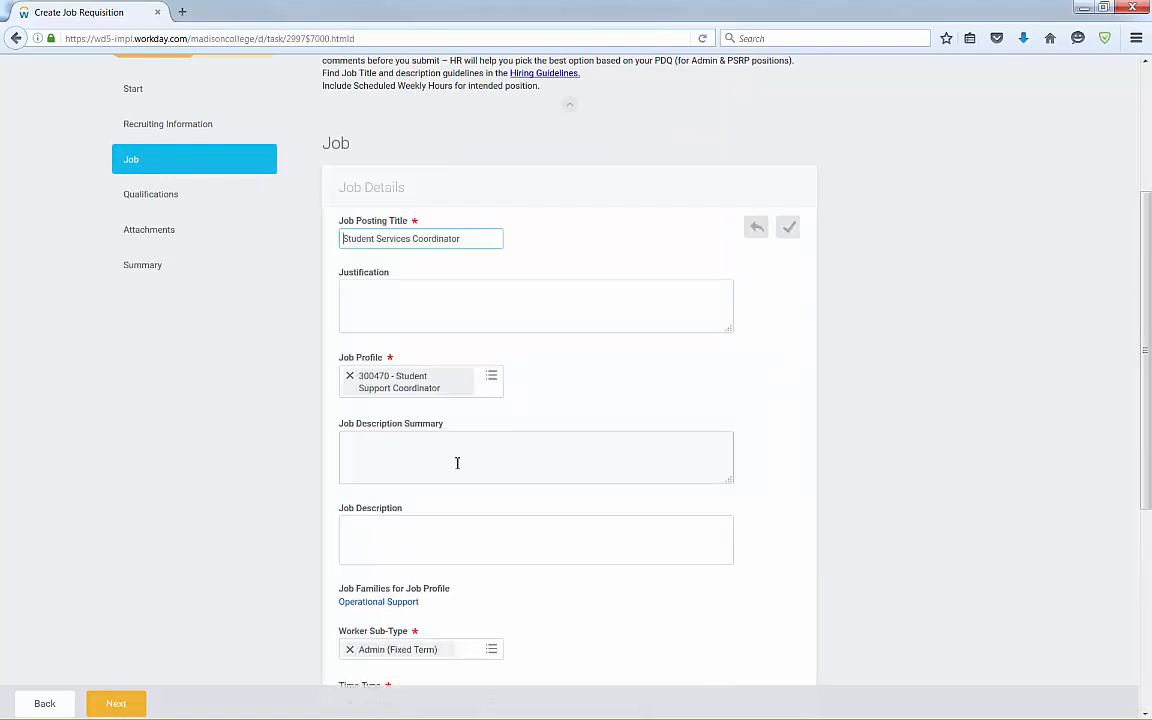
{"action": "scroll", "coordinate": [457, 462], "scroll_direction": "down", "scroll_amount": 3}
{"action": "left_click", "coordinate": [350, 318]}
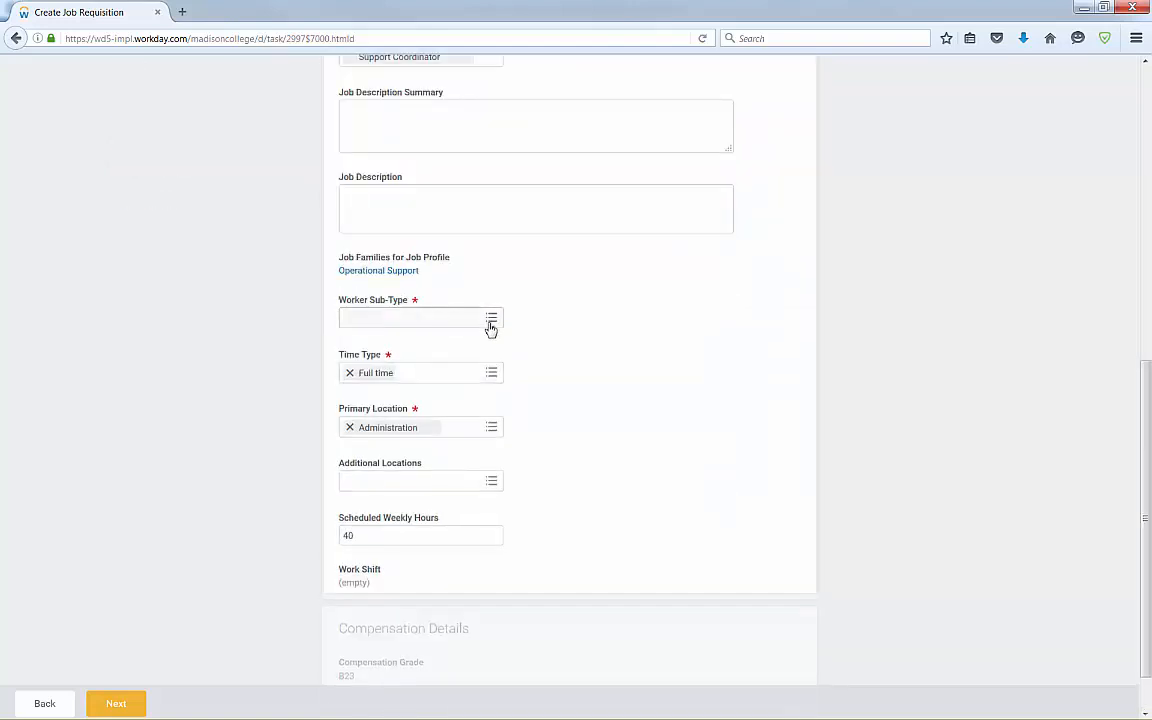
{"action": "left_click", "coordinate": [491, 324]}
{"action": "left_click", "coordinate": [447, 368]}
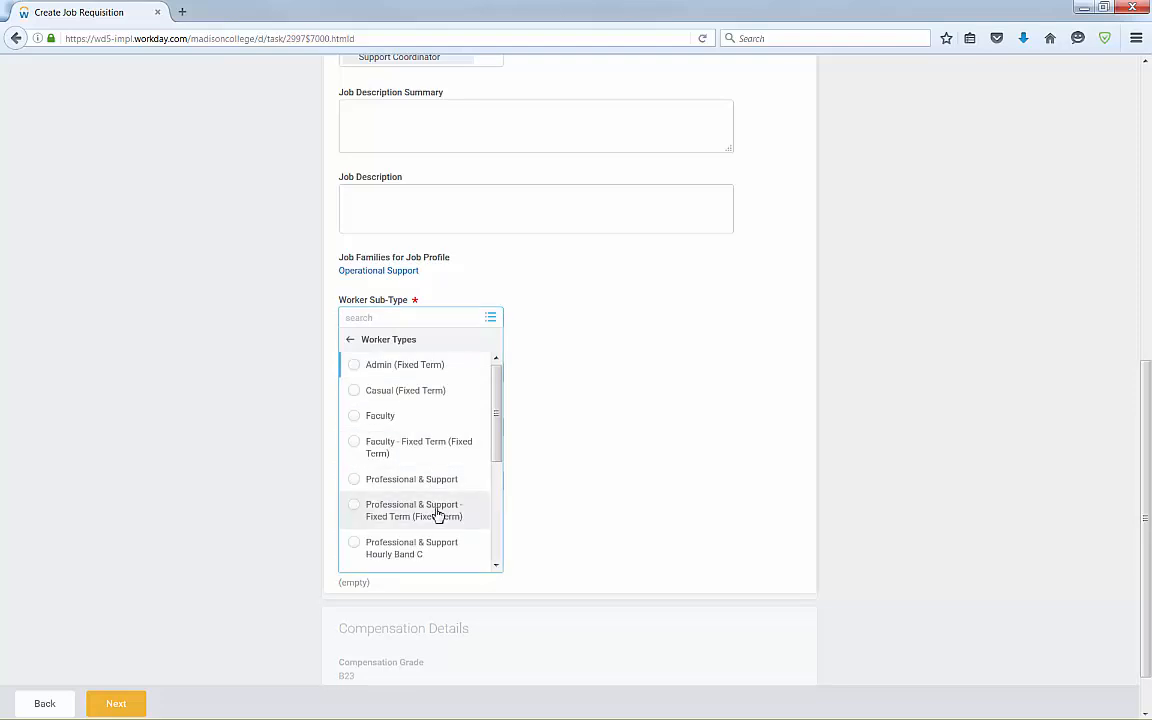
{"action": "left_click", "coordinate": [437, 514]}
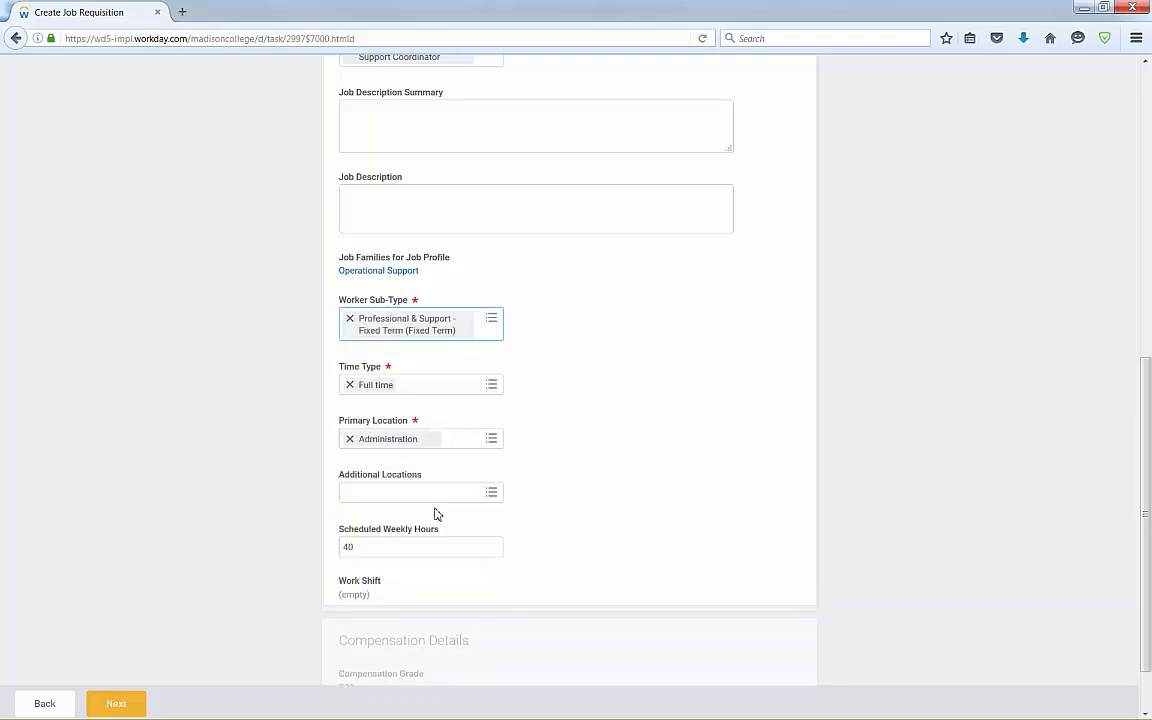
- Replace the primary location with Truax Gateway/Welcome Center, found by searching for "truax"
{"action": "left_click", "coordinate": [350, 439]}
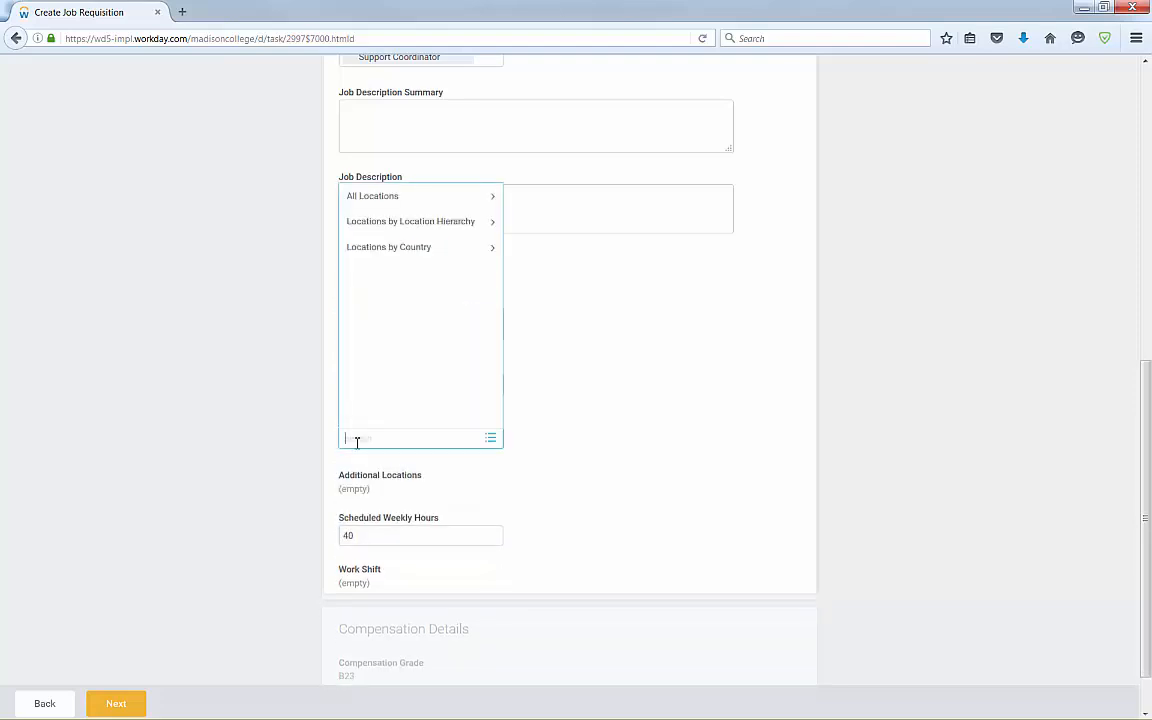
{"action": "type", "text": "truax"}
{"action": "key", "text": "Return"}
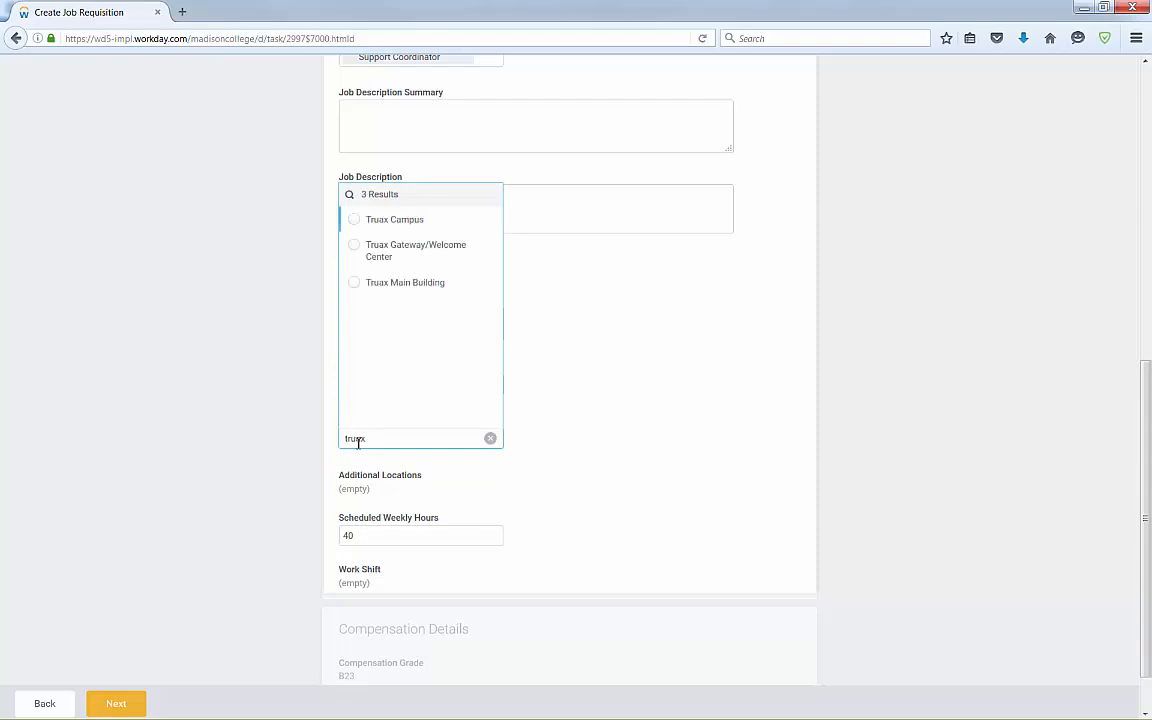
{"action": "left_click", "coordinate": [424, 249]}
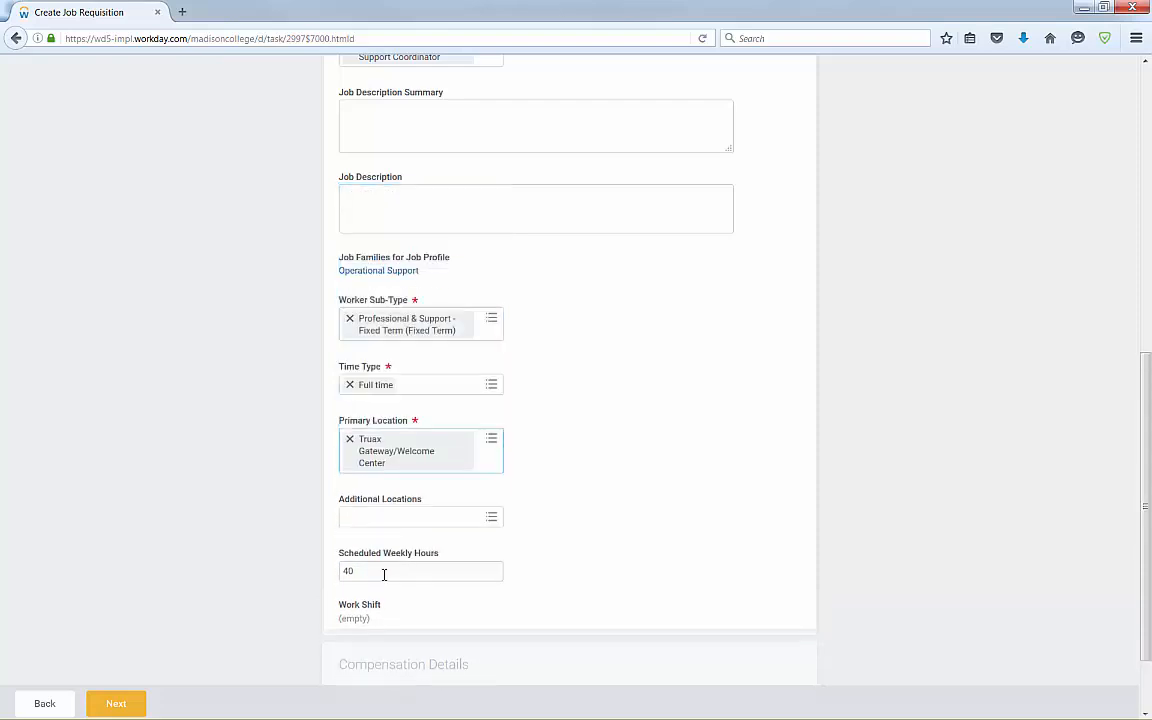
- Continue past Qualifications to Attachments, and view the linked workday-staffing forms page in a separate tab before returning to the requisition
{"action": "left_click", "coordinate": [110, 705]}
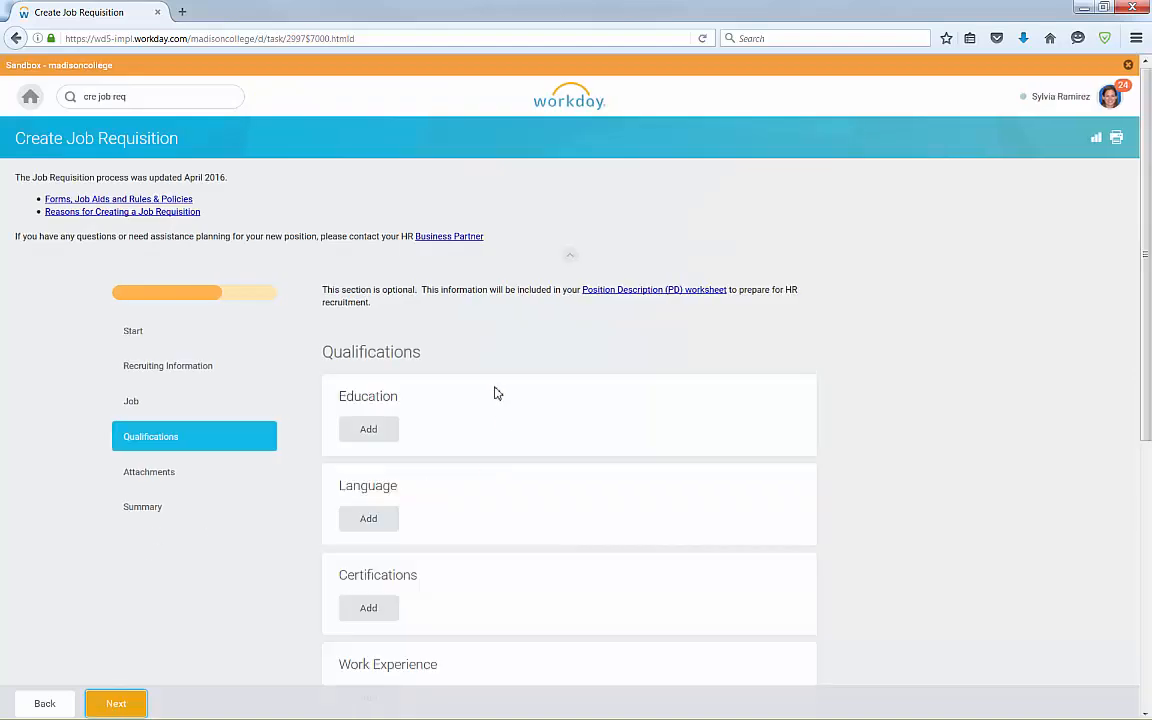
{"action": "left_click", "coordinate": [119, 705]}
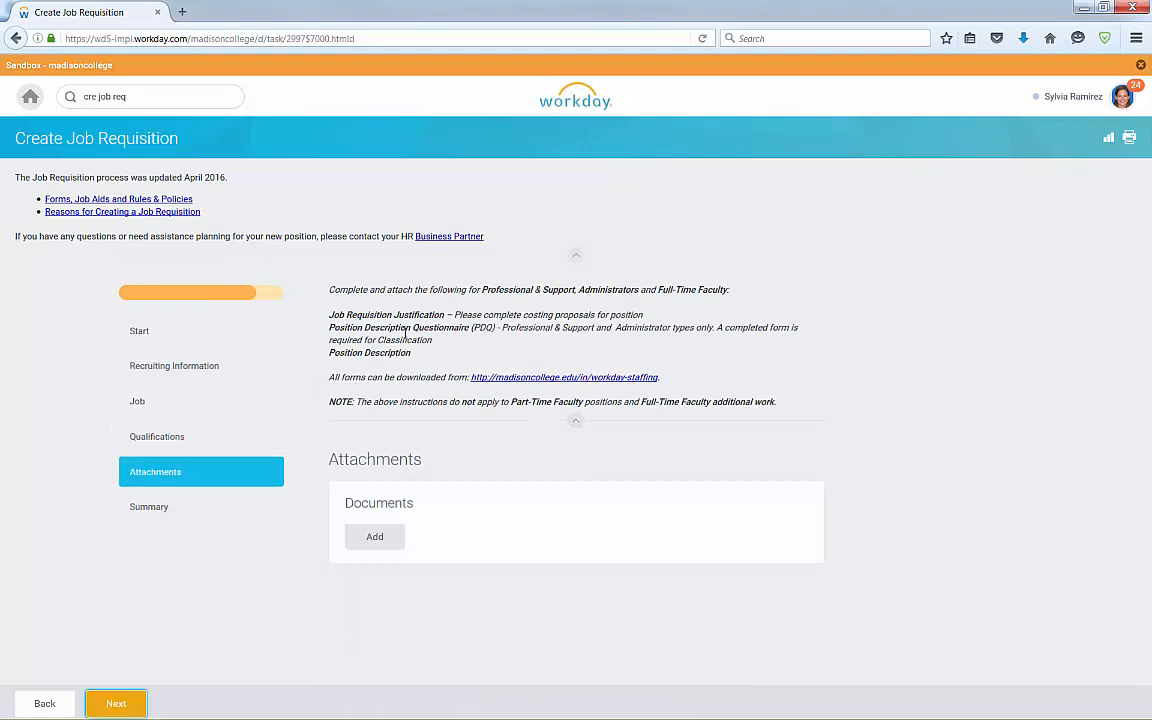
{"action": "right_click", "coordinate": [514, 382]}
{"action": "left_click", "coordinate": [528, 391]}
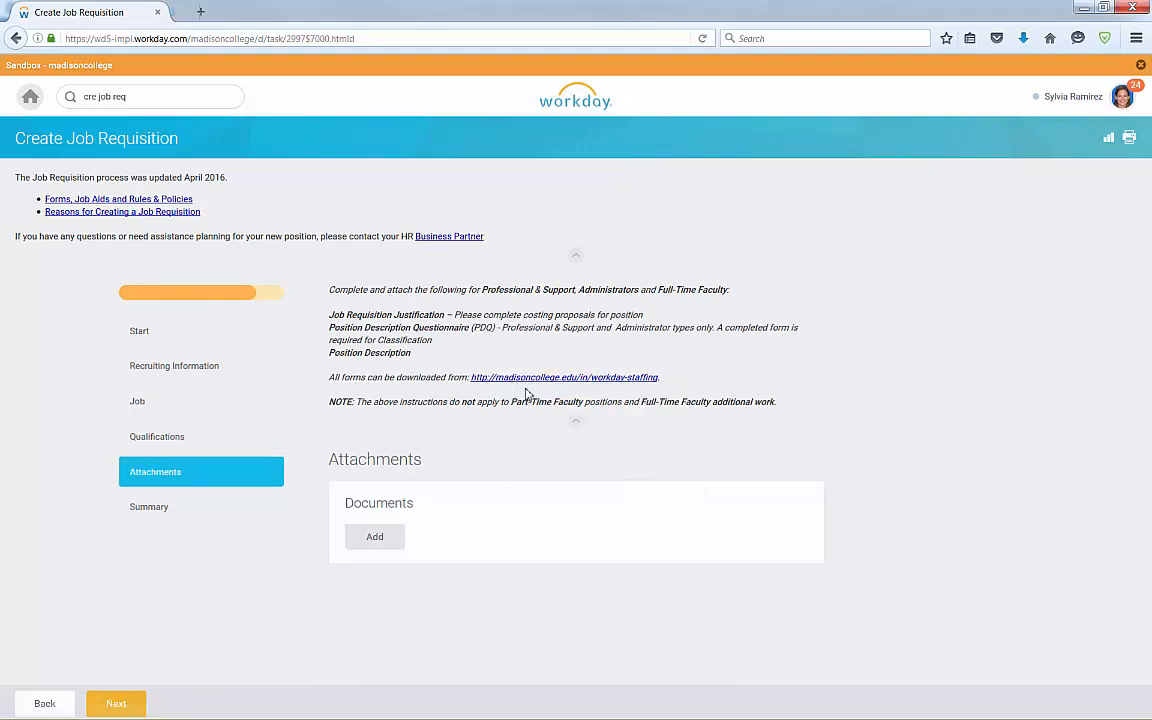
{"action": "left_click", "coordinate": [243, 14]}
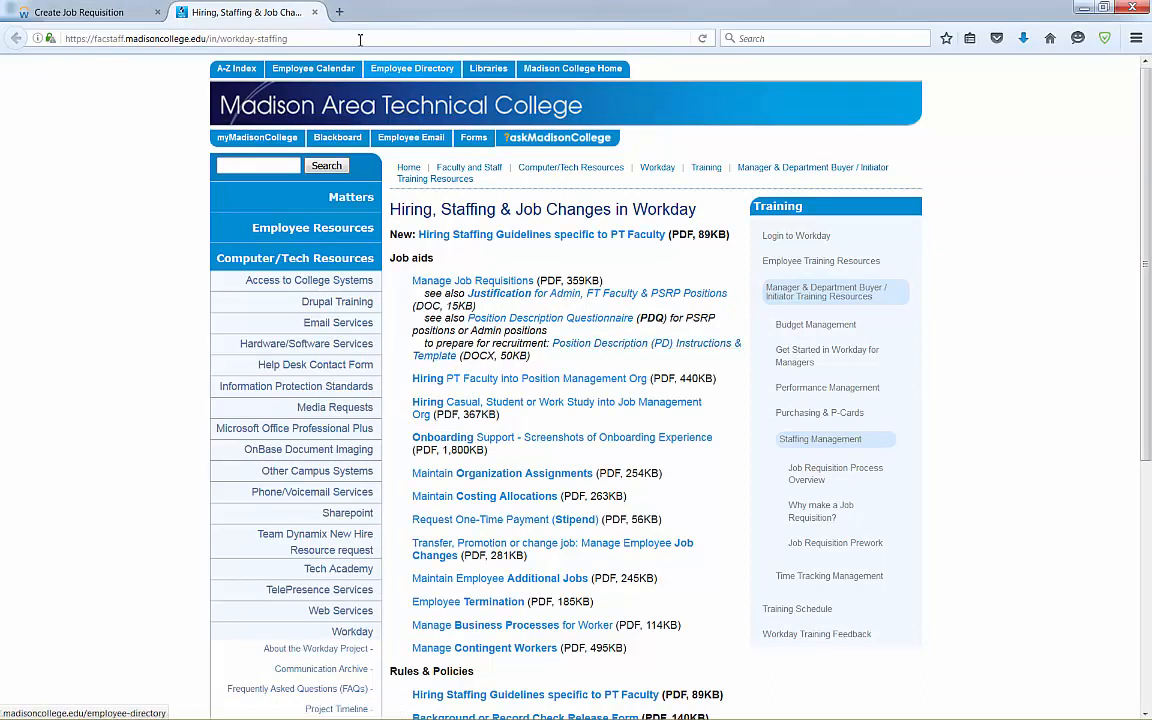
{"action": "left_click", "coordinate": [74, 18]}
{"action": "left_click", "coordinate": [395, 545]}
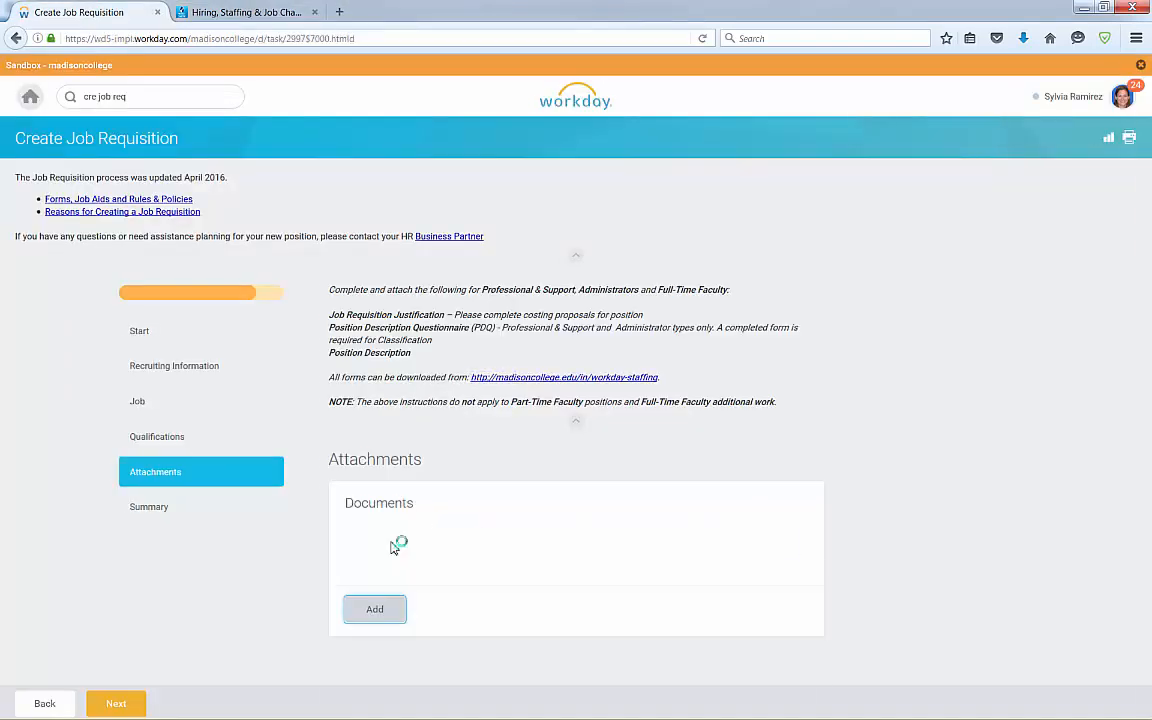
{"action": "left_click", "coordinate": [395, 558]}
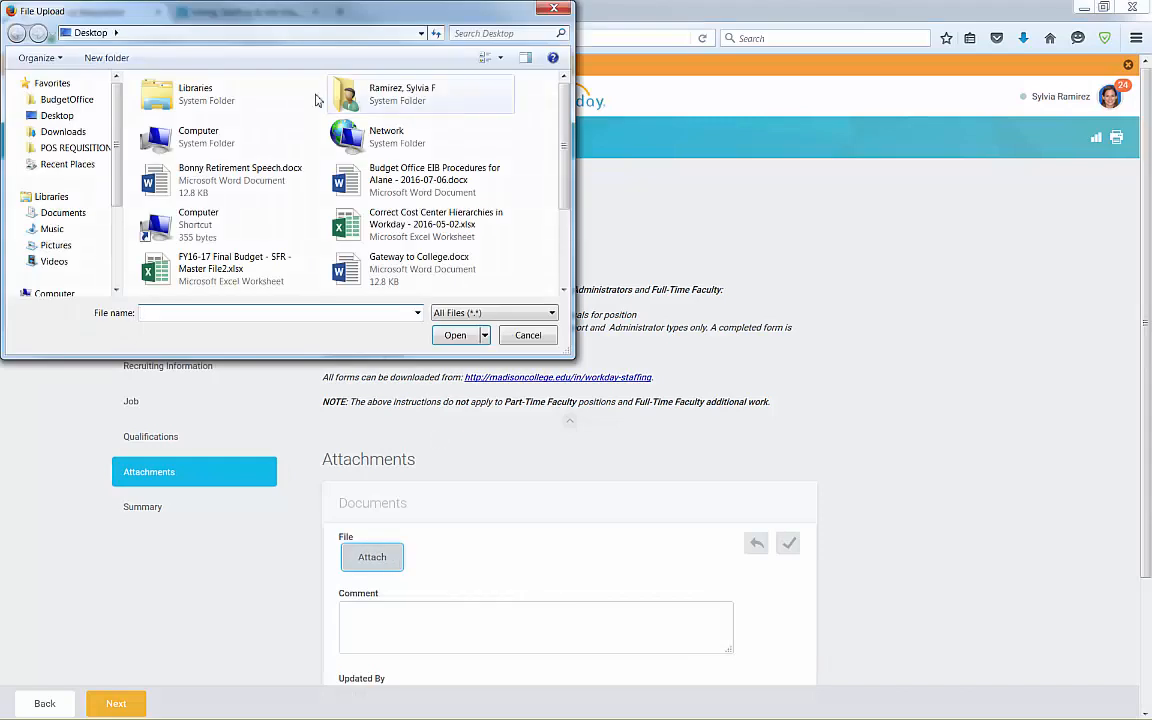
{"action": "left_click", "coordinate": [530, 337]}
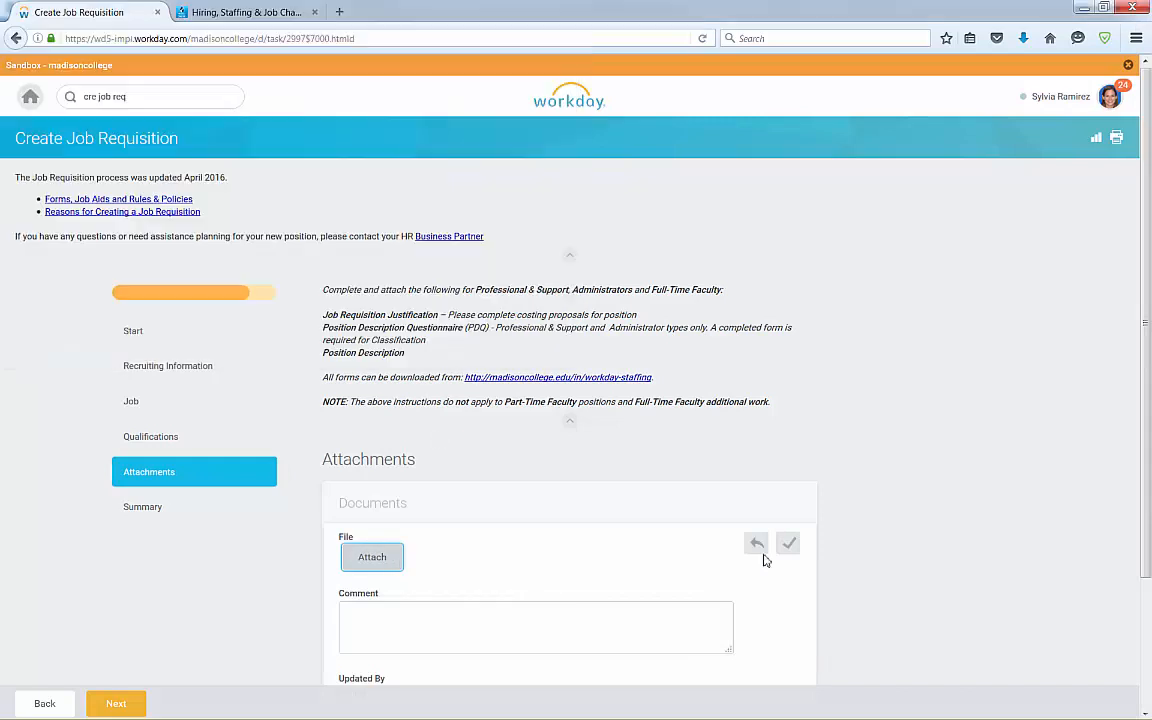
{"action": "left_click", "coordinate": [795, 550]}
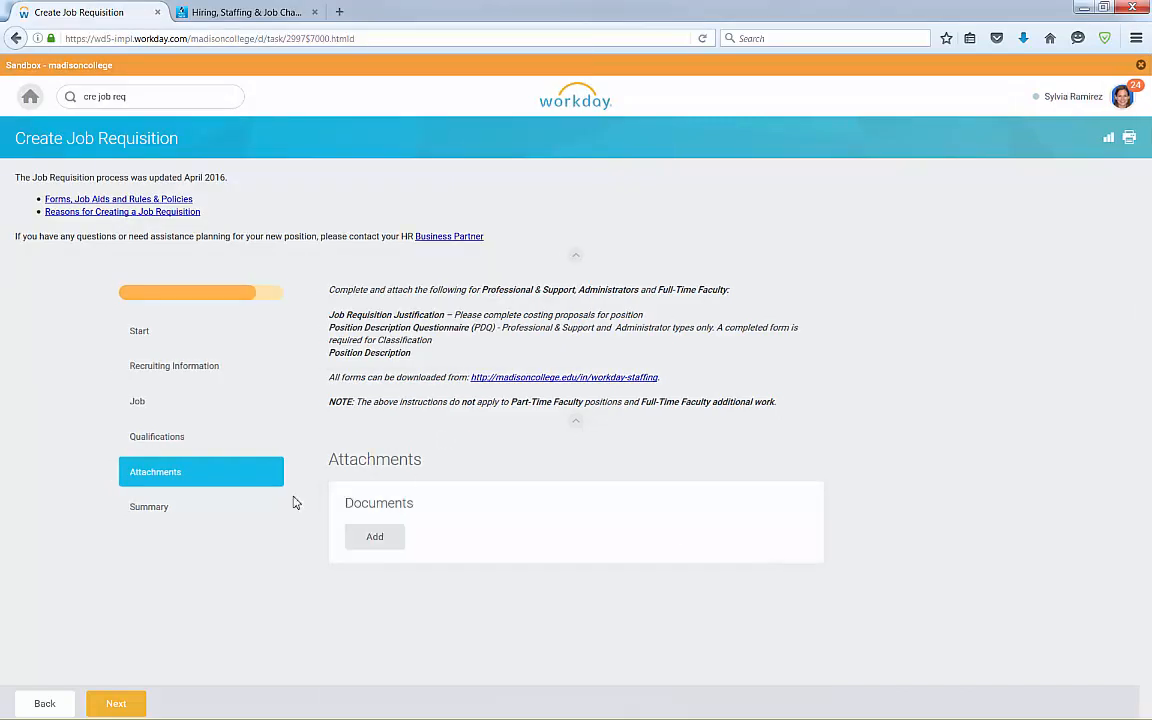
- Review the requisition's Summary and add the comment "This position is funded by grant G99999 WTCS Student Support"
{"action": "left_click", "coordinate": [238, 508]}
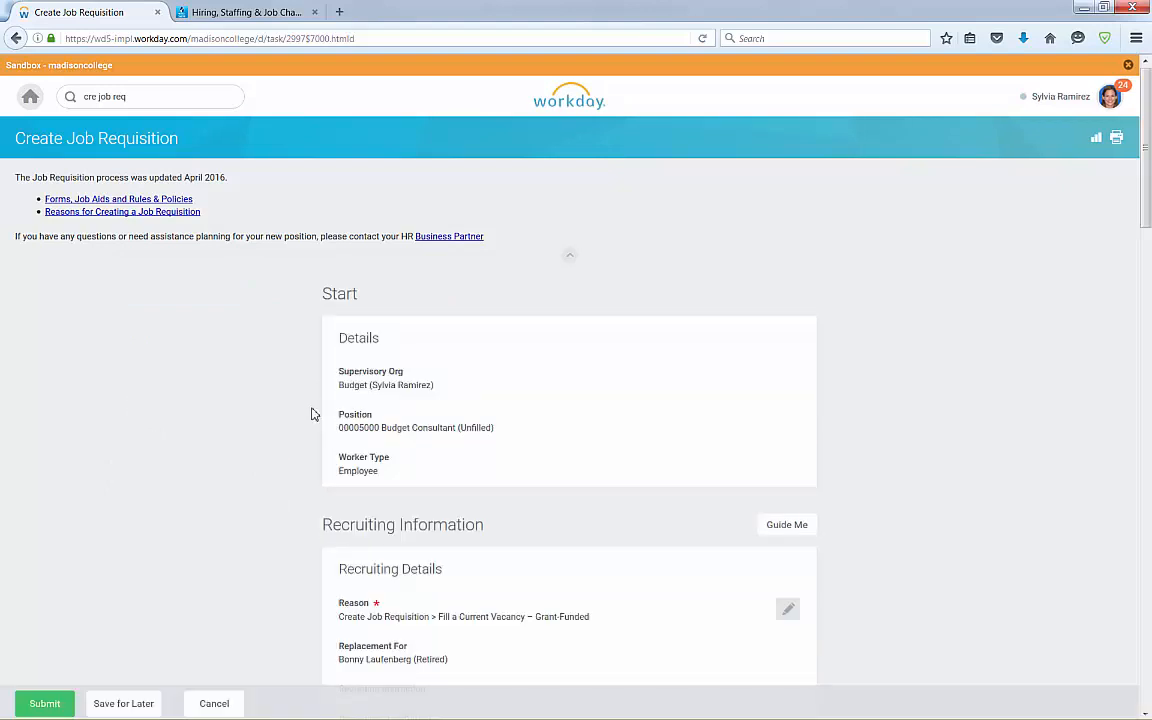
{"action": "scroll", "coordinate": [310, 430], "scroll_direction": "down", "scroll_amount": 20}
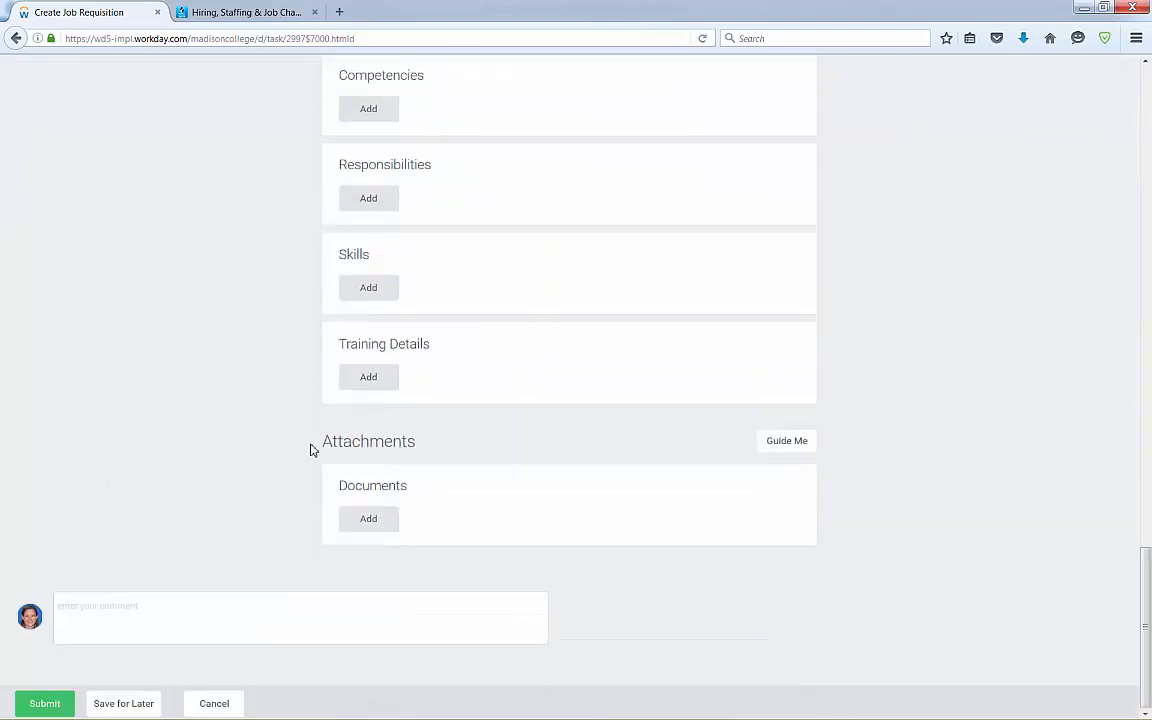
{"action": "scroll", "coordinate": [320, 450], "scroll_direction": "up", "scroll_amount": 10}
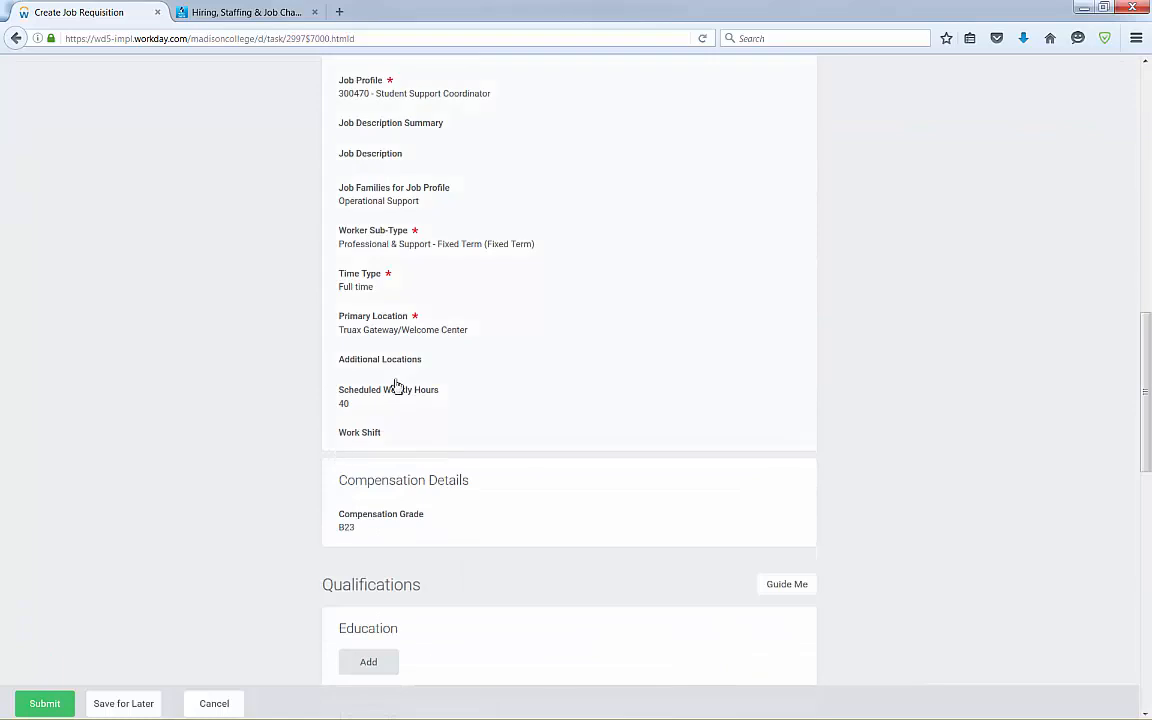
{"action": "scroll", "coordinate": [226, 524], "scroll_direction": "down", "scroll_amount": 10}
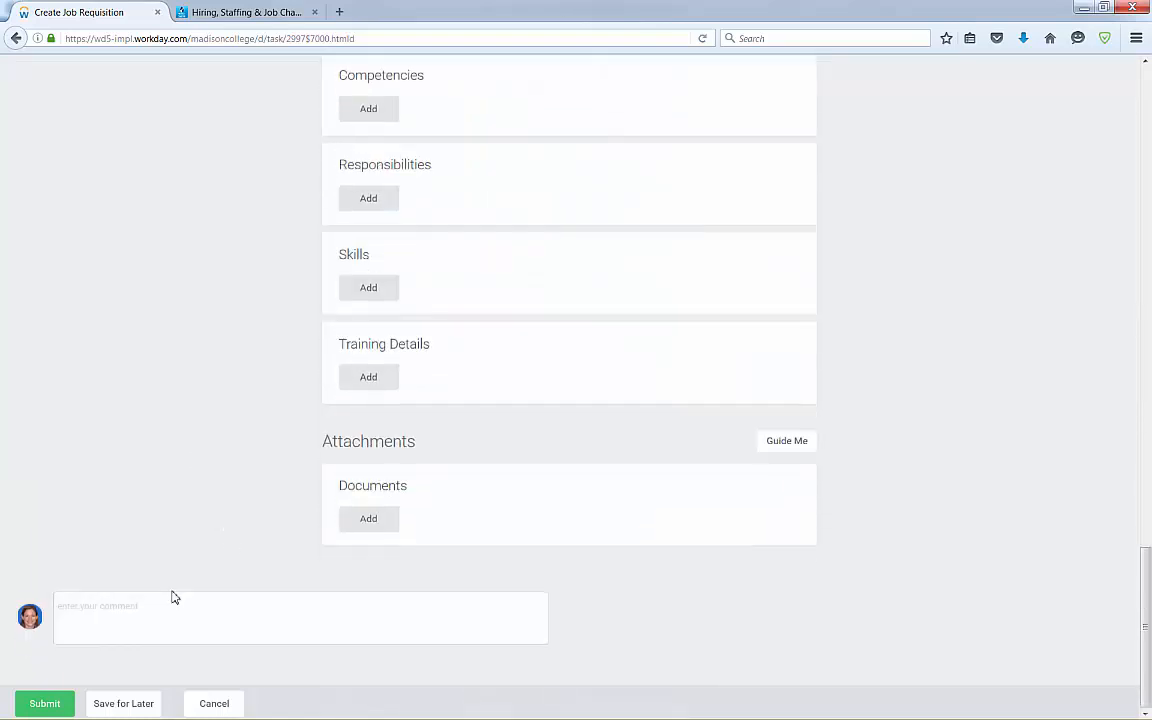
{"action": "left_click", "coordinate": [119, 612]}
{"action": "type", "text": "Thi"}
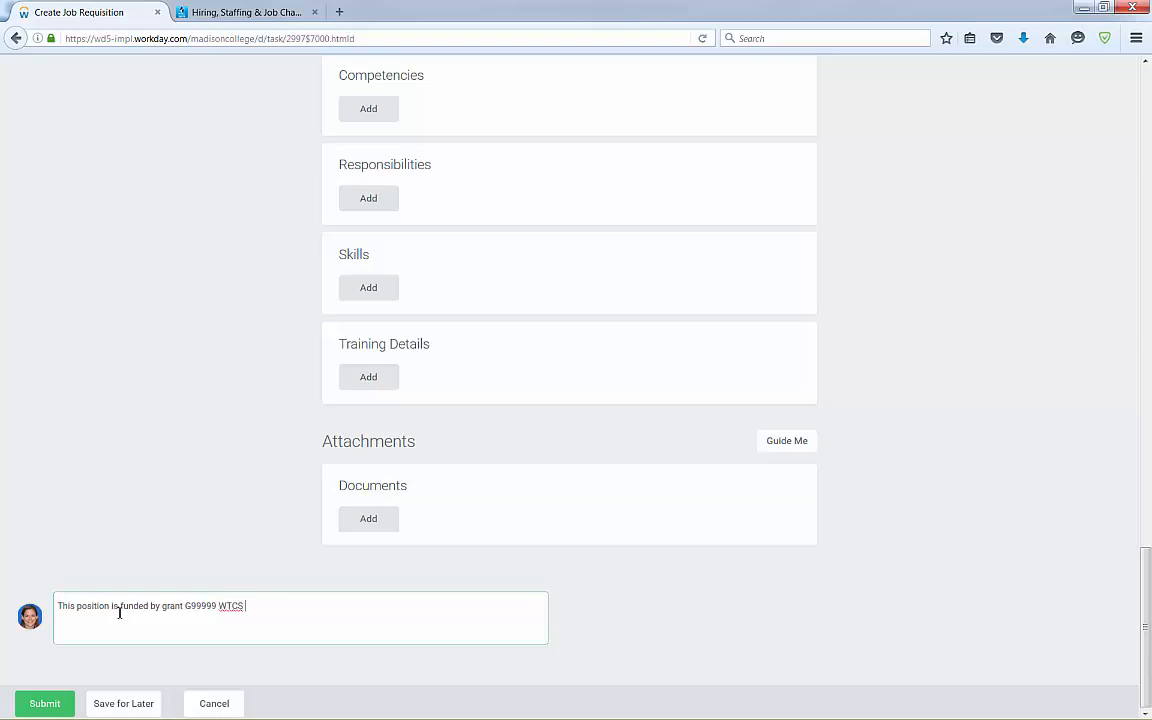
{"action": "type", "text": "ent Support"}
{"action": "right_click", "coordinate": [268, 609]}
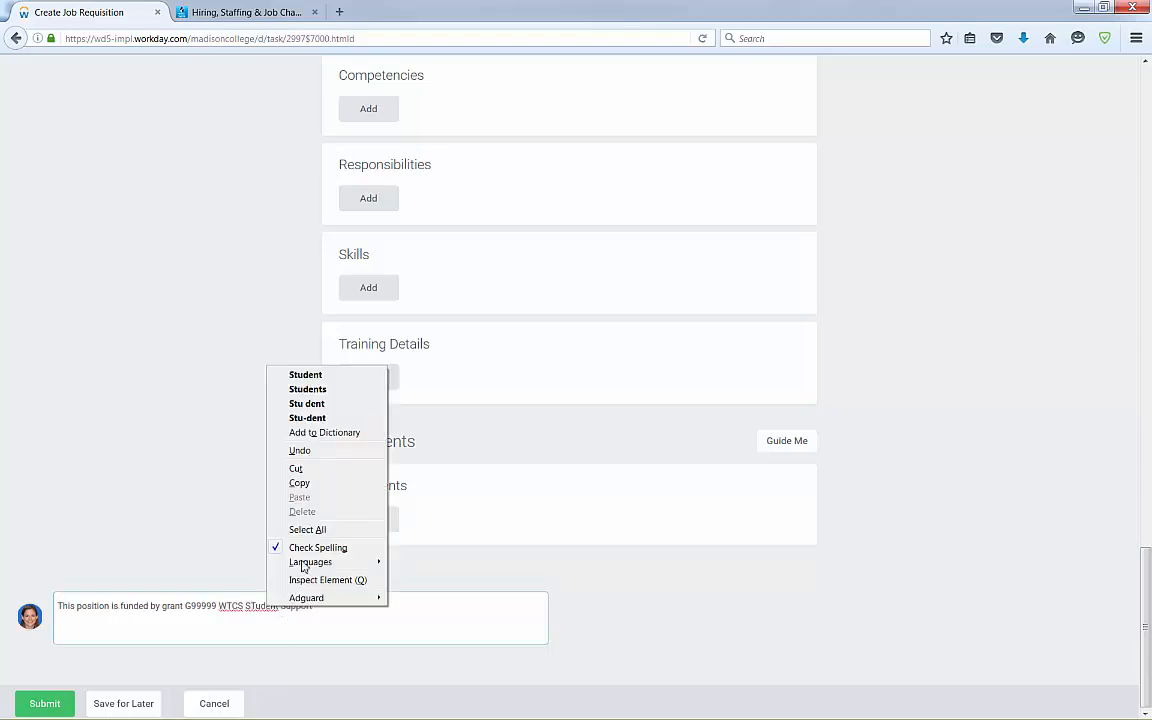
{"action": "left_click", "coordinate": [275, 345]}
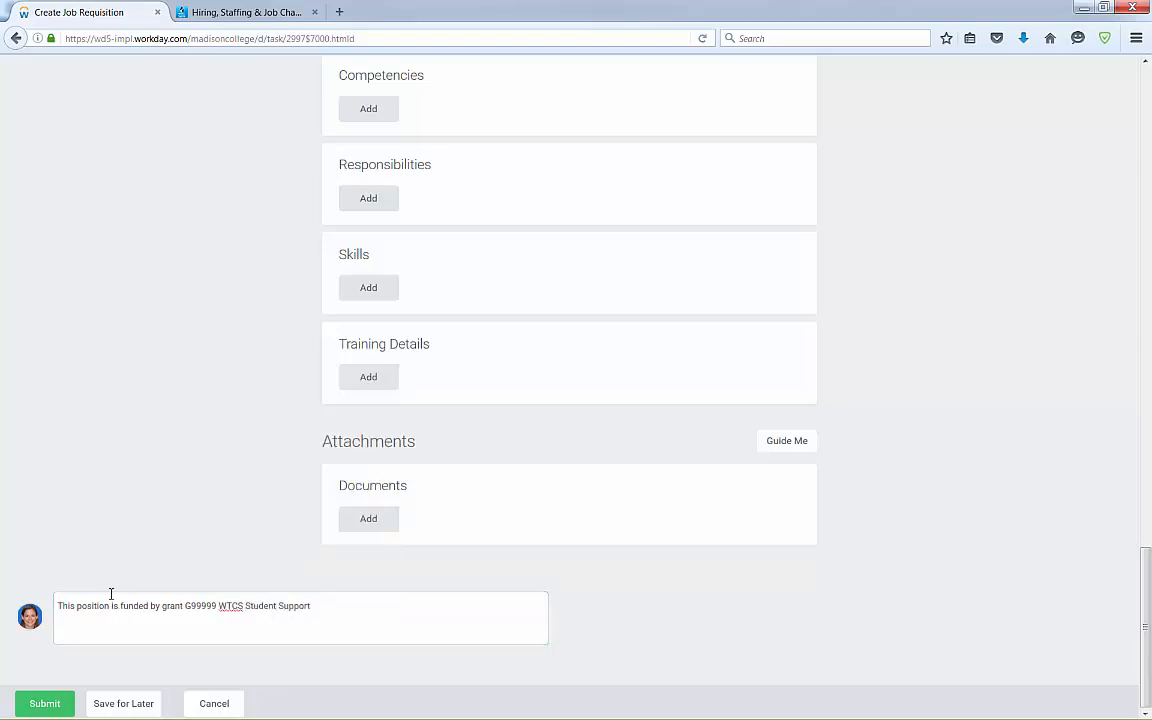
- Submit the requisition, and open its process history and remaining process details
{"action": "left_click", "coordinate": [58, 705]}
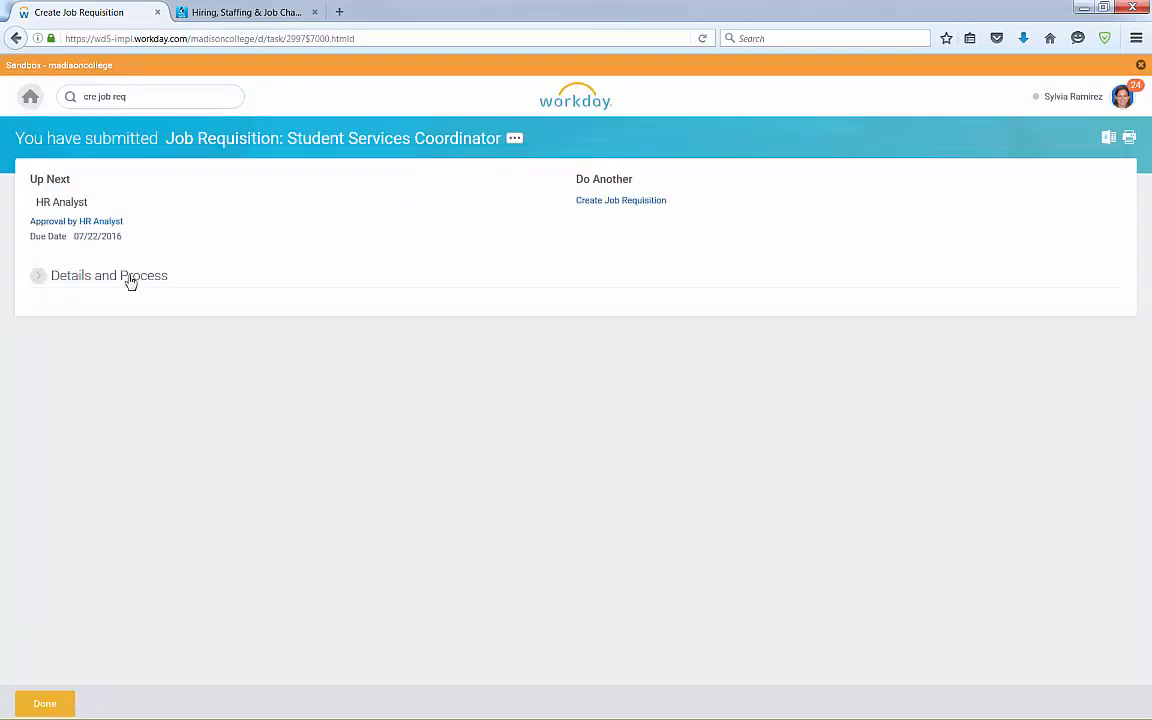
{"action": "left_click", "coordinate": [130, 278]}
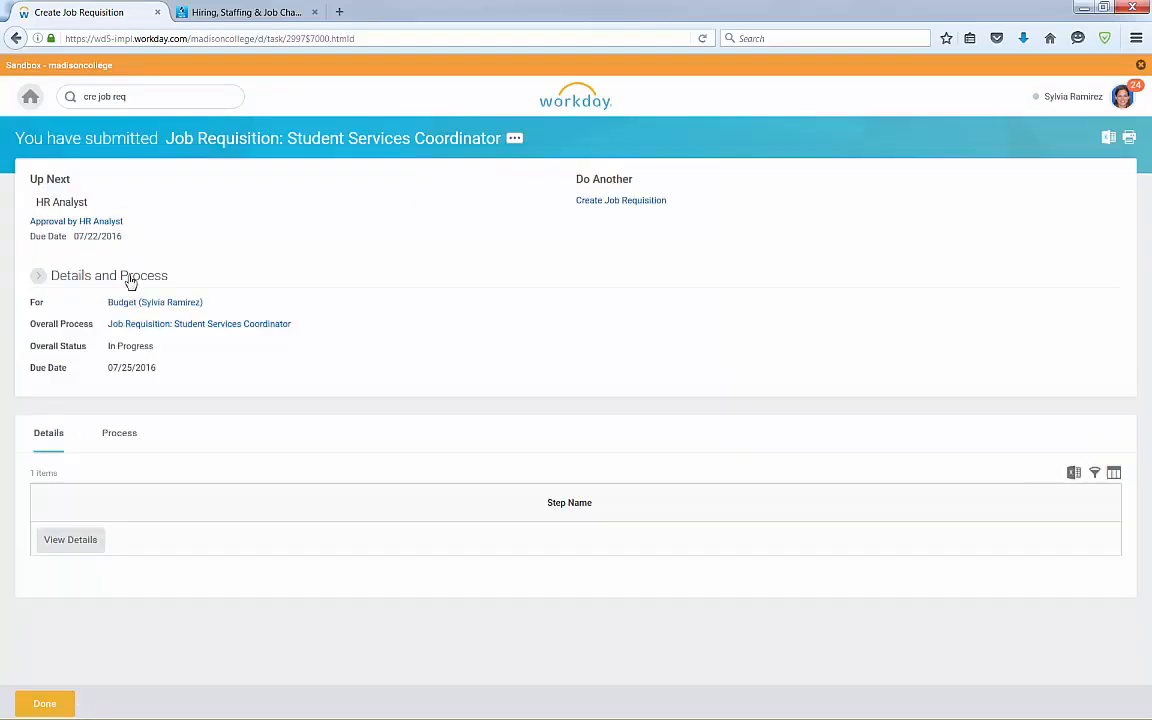
{"action": "left_click", "coordinate": [122, 433]}
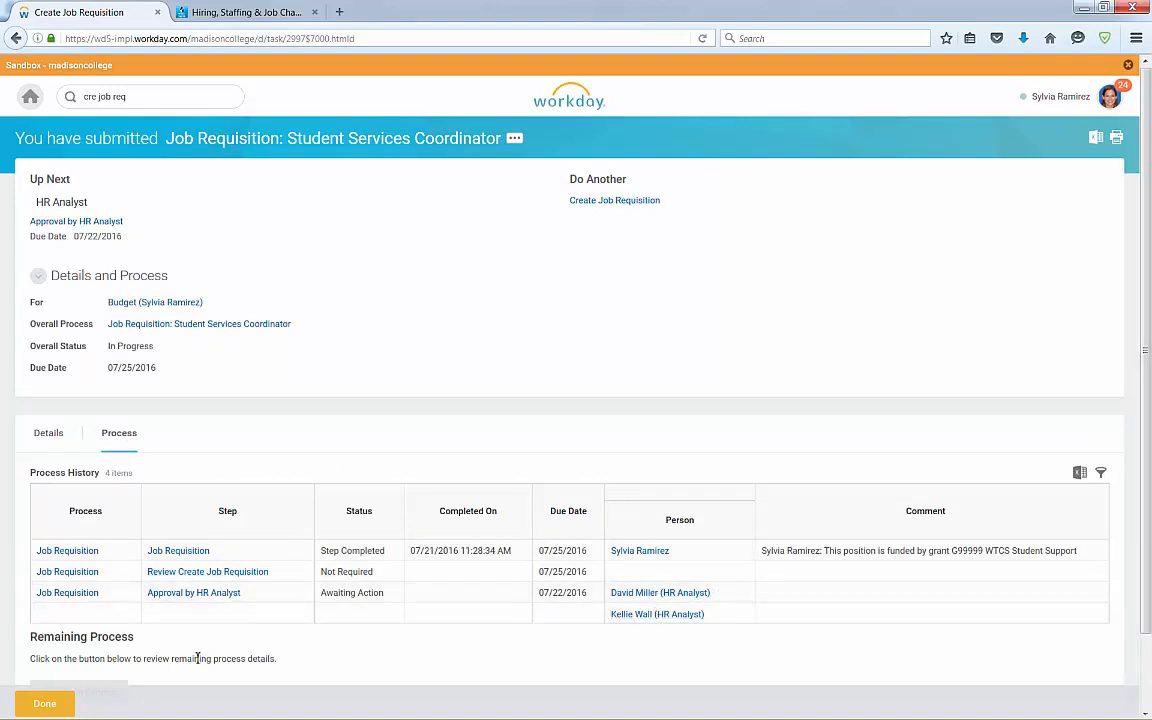
{"action": "scroll", "coordinate": [197, 658], "scroll_direction": "down", "scroll_amount": 1}
{"action": "left_click", "coordinate": [110, 617]}
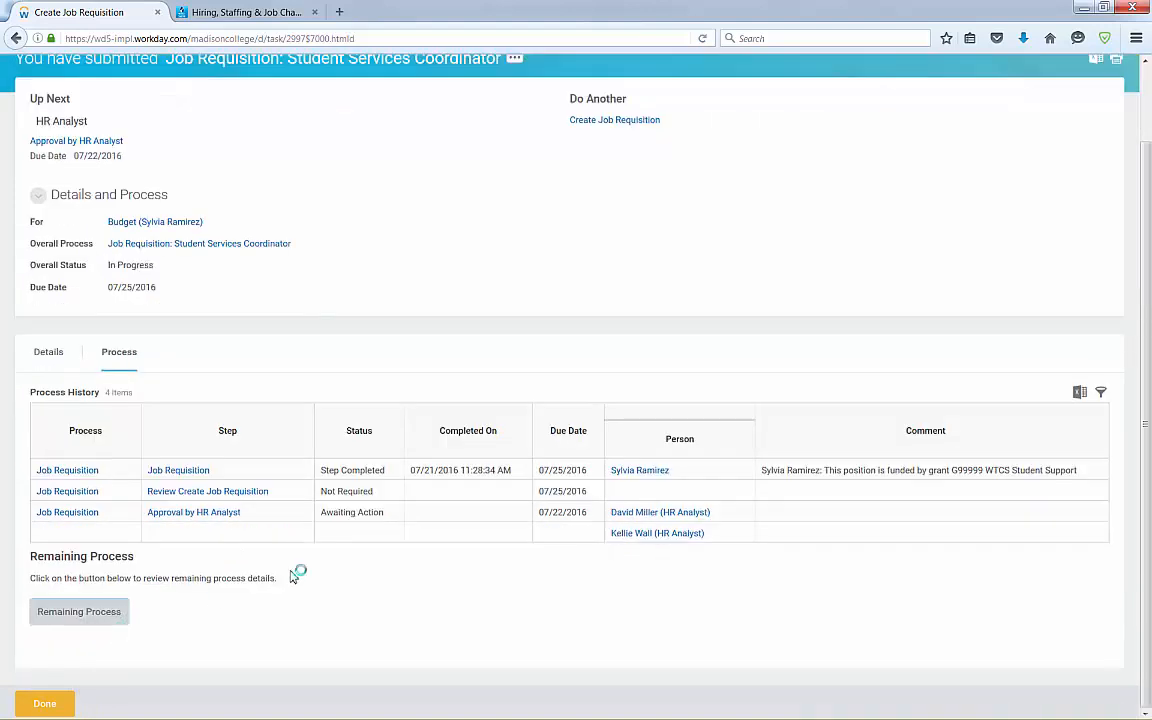